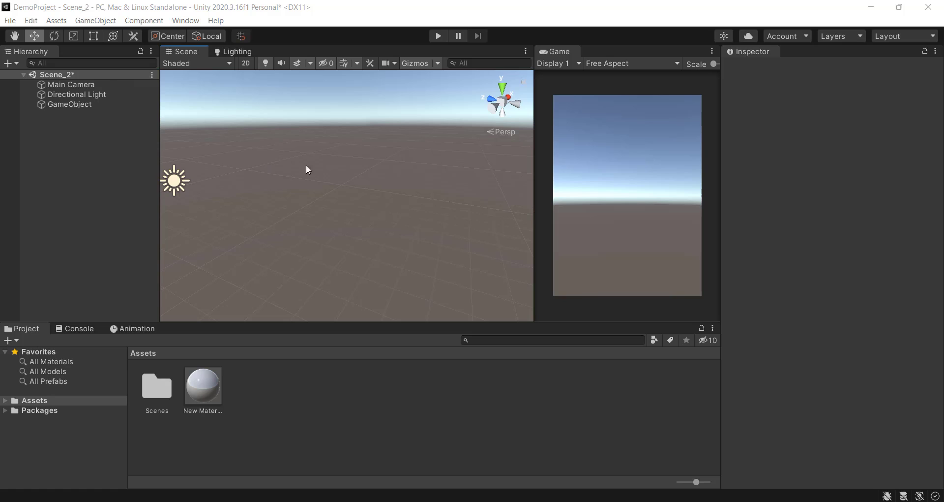
Create a 3D cube in Scene_2.
middle_click_drag(306, 164, 512, 185)
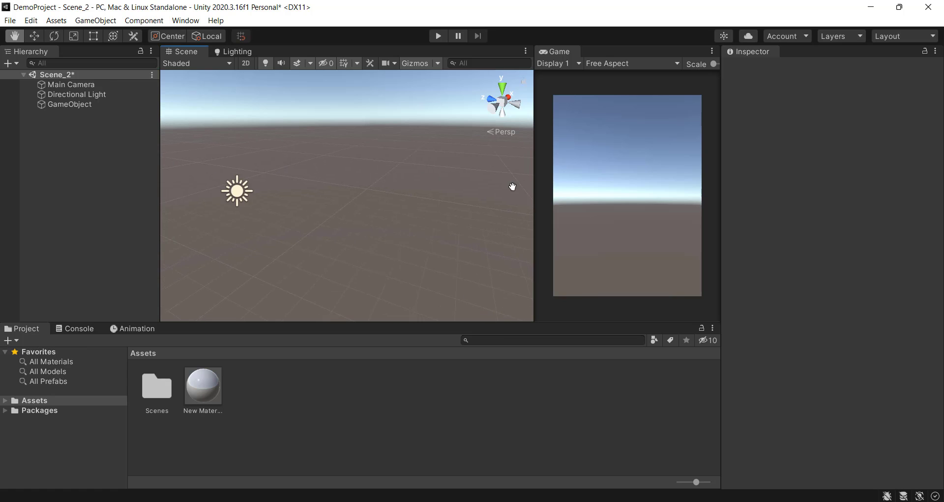
right_click(61, 136)
mouse_move(130, 294)
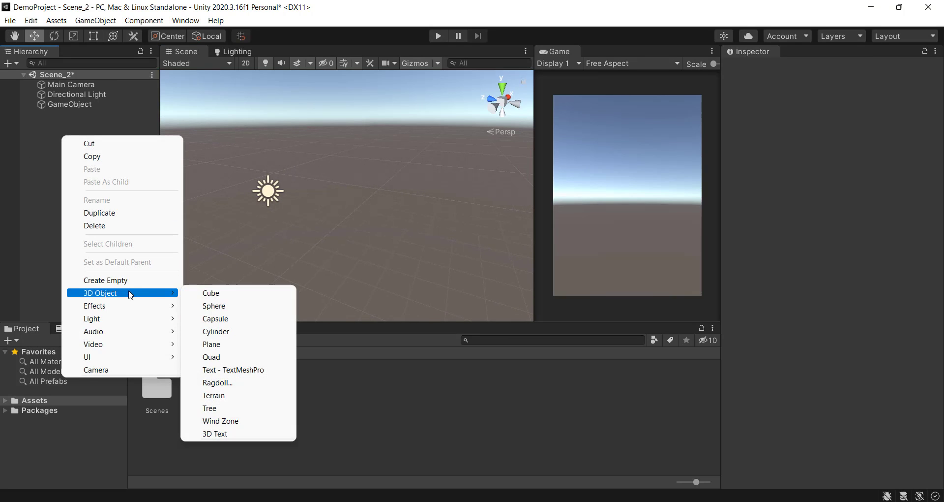
left_click(211, 292)
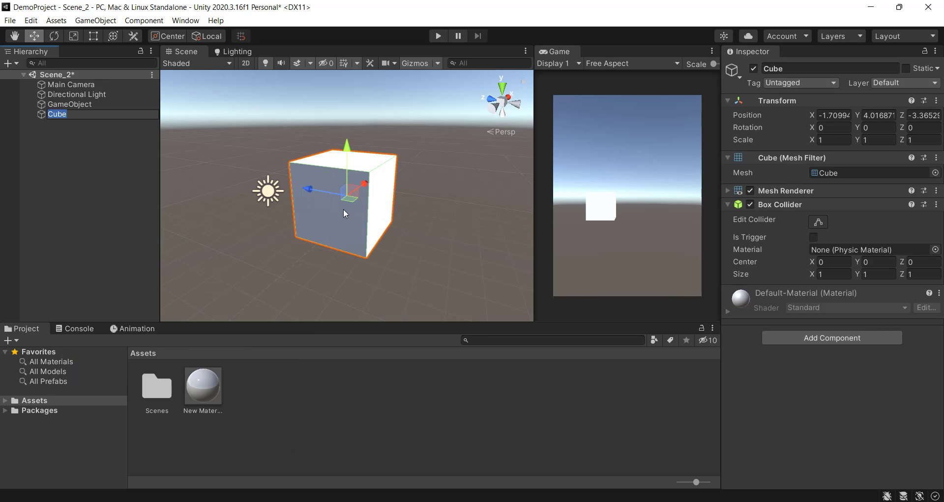
Add a Rigidbody component to the cube.
scroll(344, 209, "down", 3)
left_click_drag(378, 212, 345, 213, "alt")
left_click_drag(322, 261, 383, 226, "alt")
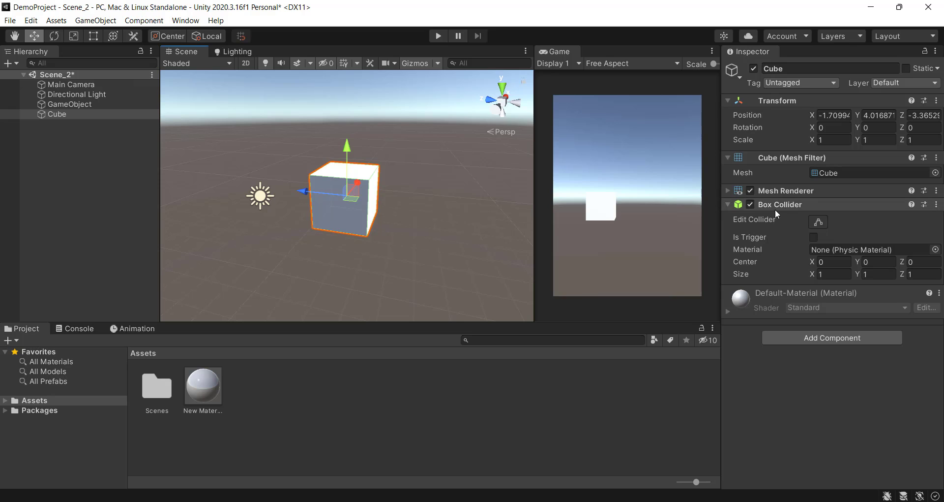
left_click(801, 336)
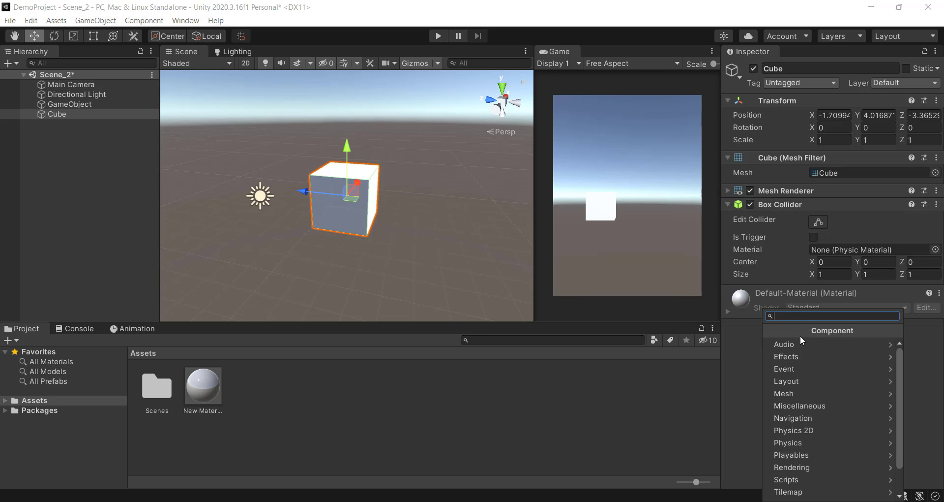
type("ri")
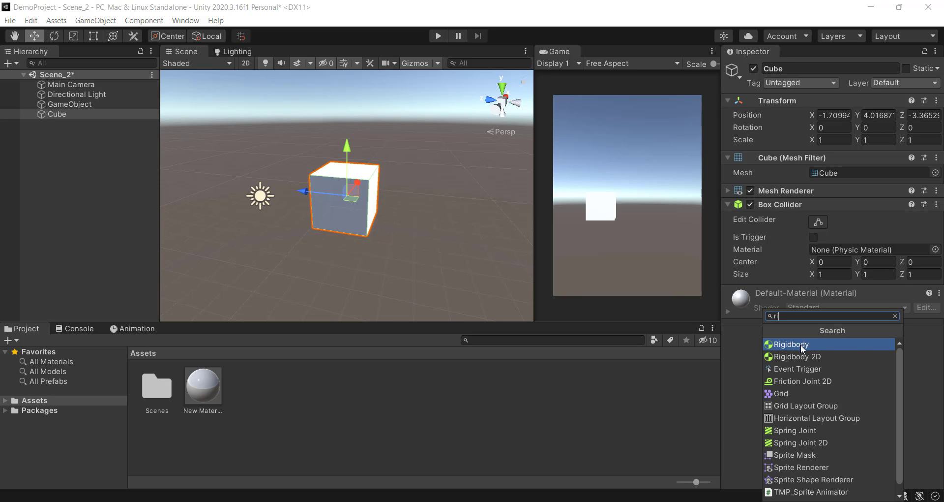
left_click(801, 344)
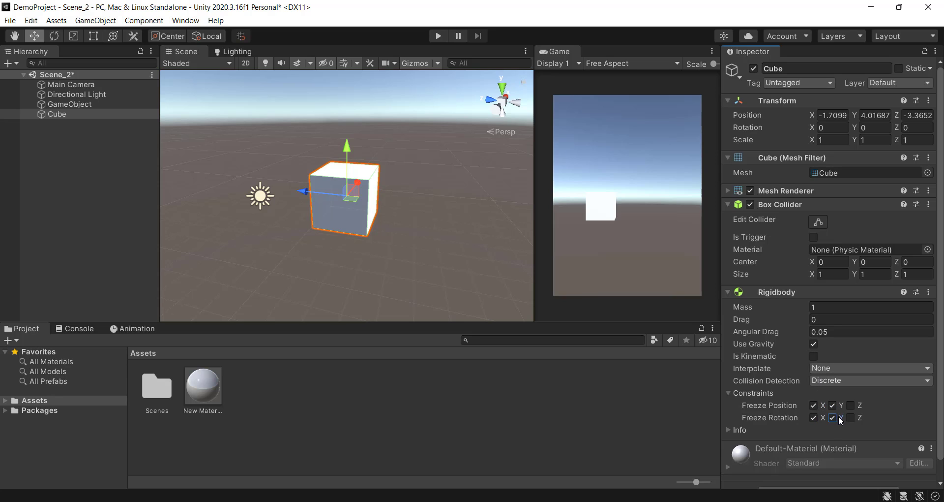
Freeze the cube Rigidbody's rotation on X, Y and Z with position left free, and collapse the Box Collider and Rigidbody settings.
left_click(812, 405)
left_click(725, 205)
left_click(728, 291)
left_click(728, 204)
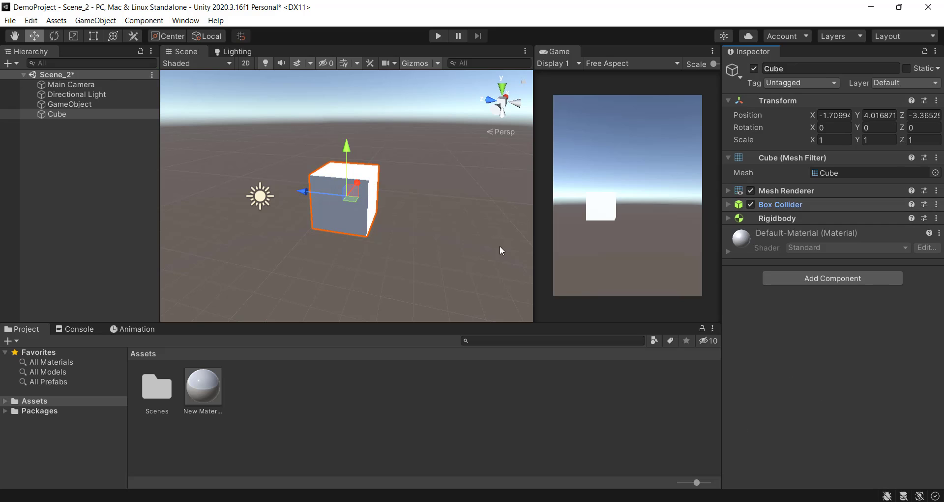
Create a C# script in the Assets folder under its default name and reselect the cube.
right_click(248, 394)
mouse_move(345, 73)
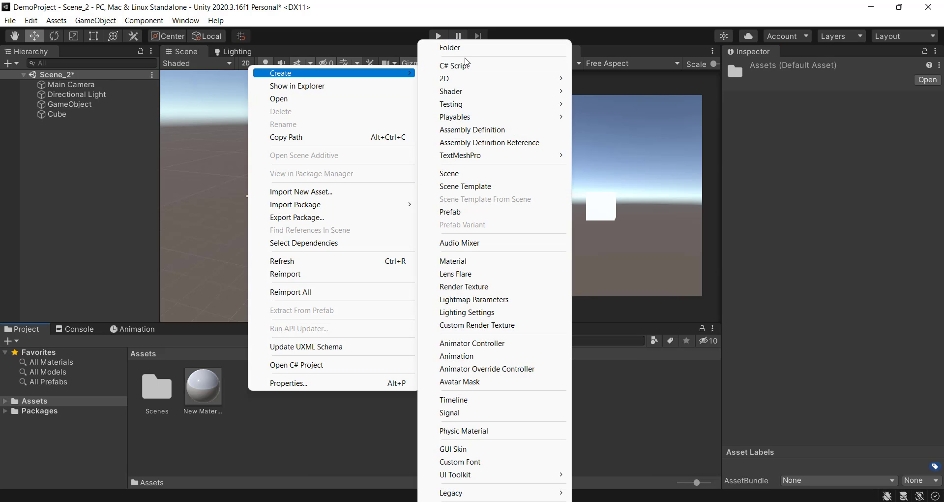
left_click(454, 66)
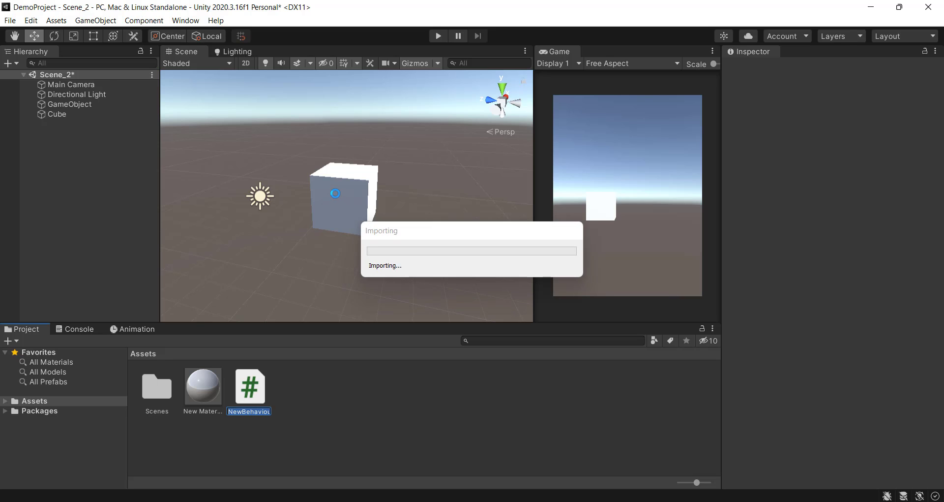
left_click(341, 193)
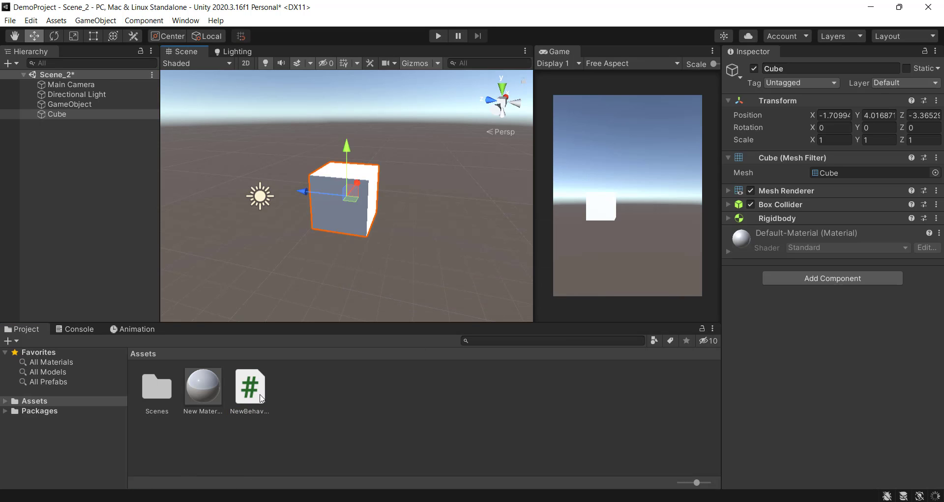
Attach the NewBehaviourScript script to the cube as a component.
left_click_drag(261, 396, 880, 338)
left_click(550, 281)
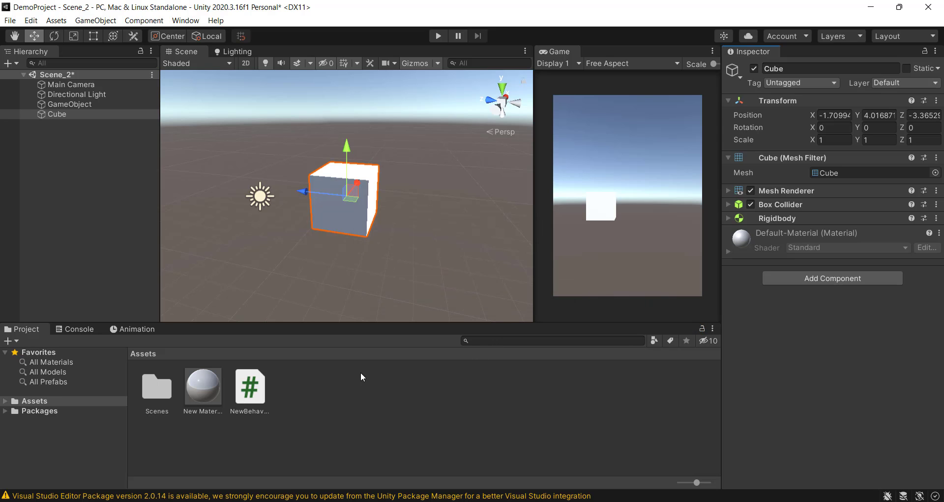
left_click_drag(241, 380, 903, 320)
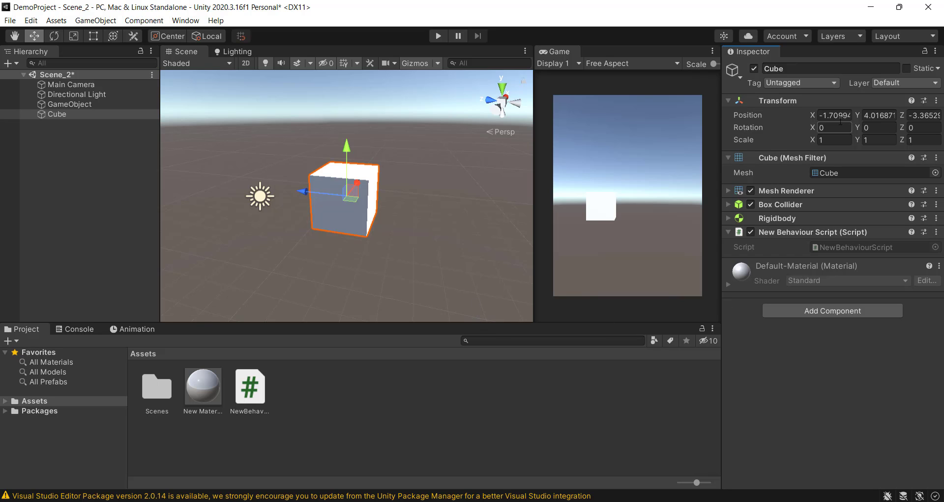
Set the cube's tag to Player.
left_click(813, 83)
left_click(817, 161)
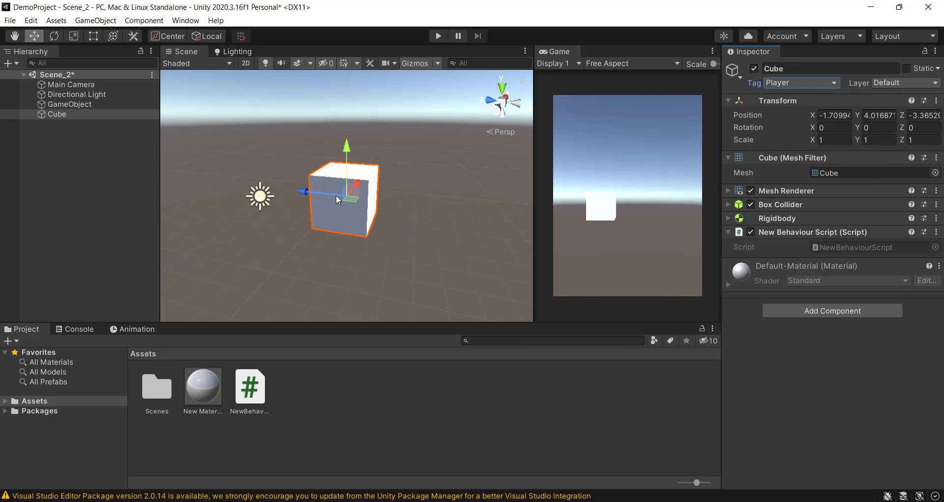
scroll(354, 196, "up", 3)
scroll(369, 201, "down", 3)
left_click_drag(374, 201, 344, 206, "alt")
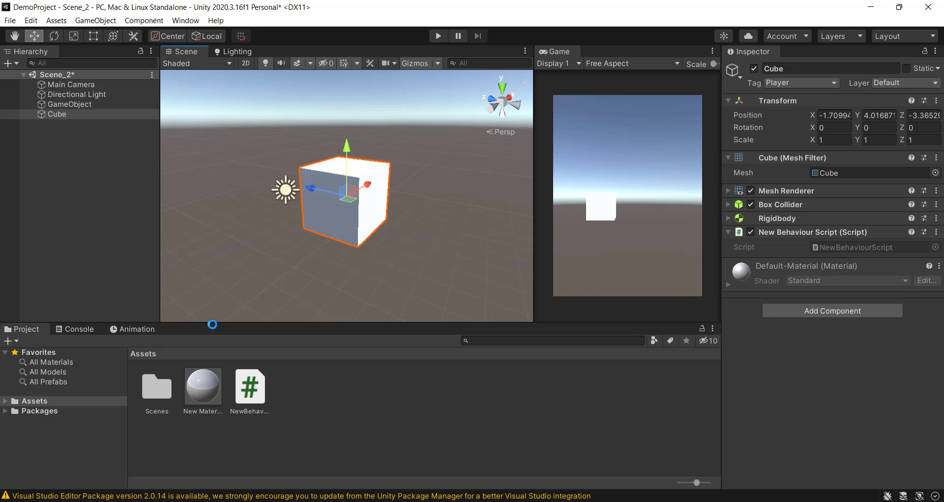
Open New Scene from the Scenes folder and create a 3D cube in it.
double_click(172, 387)
double_click(157, 386)
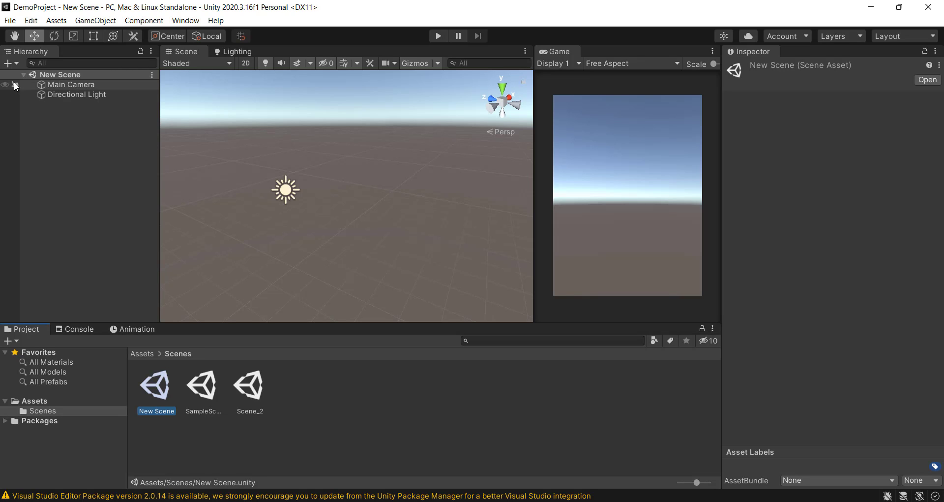
right_click(48, 119)
mouse_move(97, 277)
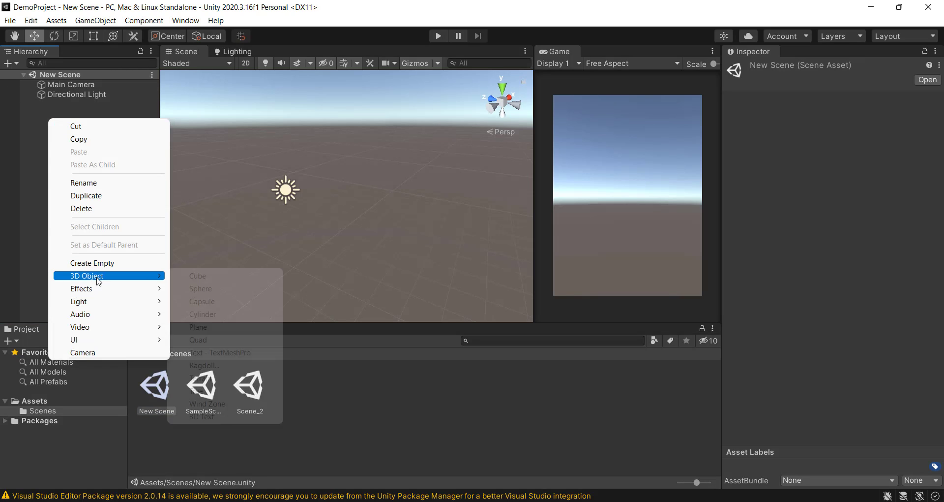
left_click(186, 274)
Add a Rigidbody component to the cube in New Scene and freeze its rotation in the constraints.
left_click(851, 261)
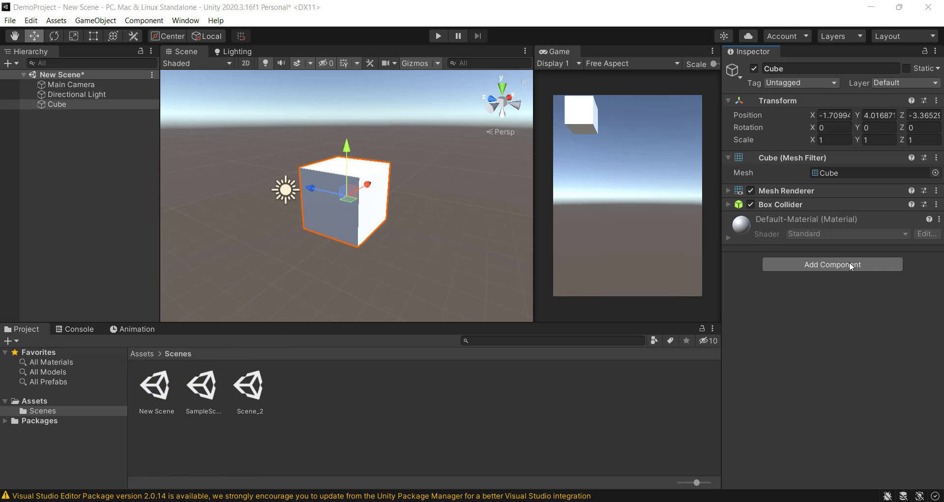
left_click(817, 310)
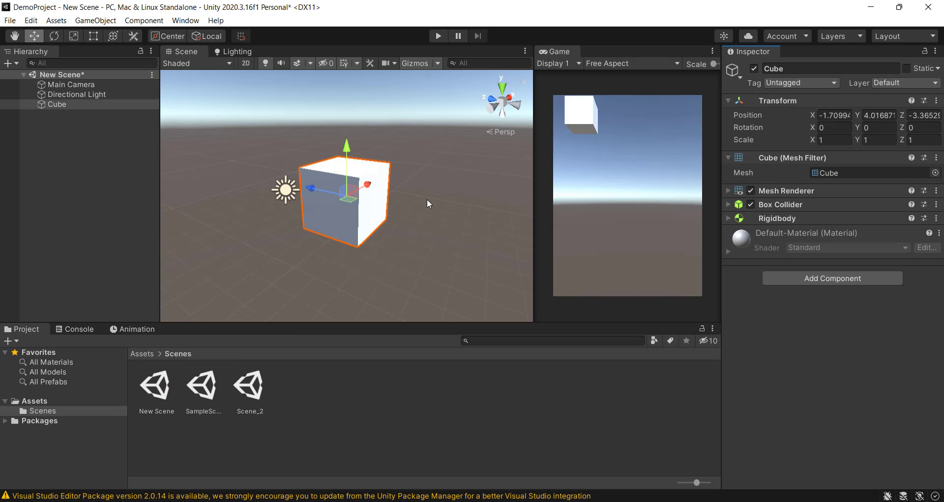
left_click(729, 218)
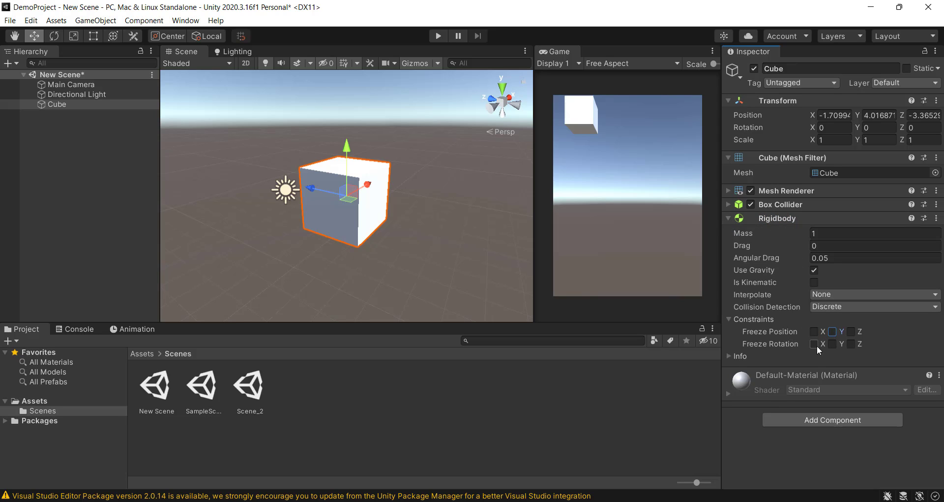
left_click(851, 344)
Delete the cube from New Scene and save the scene.
left_click(44, 104)
key("Delete")
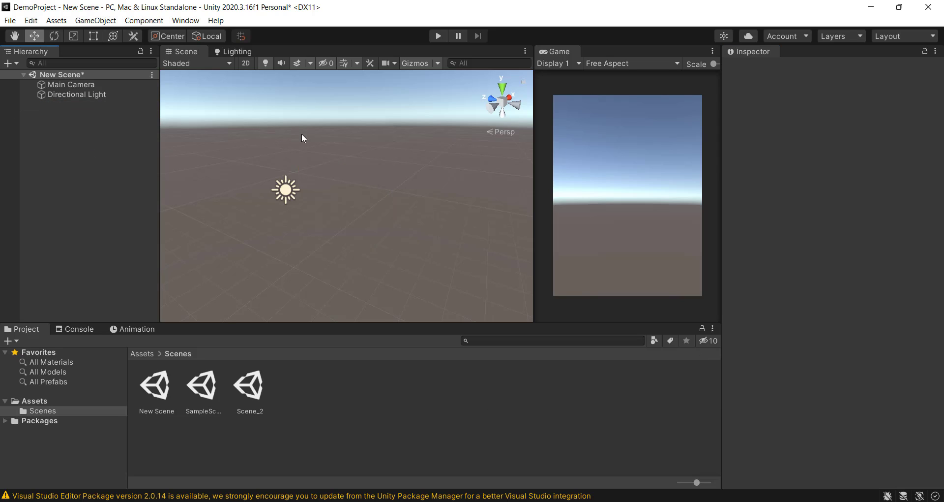
left_click(302, 134)
key("ctrl+s")
Open SampleScene, return to Scene_2 and focus the scene view on its cube.
left_click(205, 383)
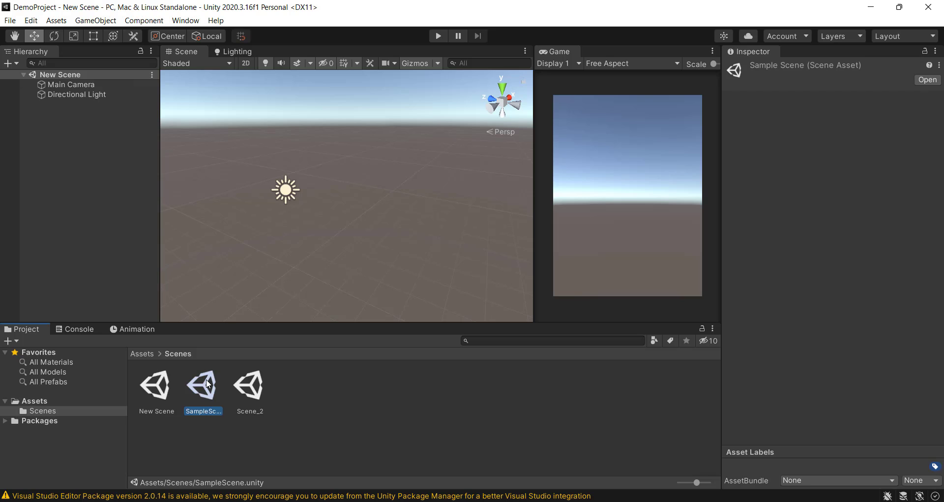
double_click(206, 383)
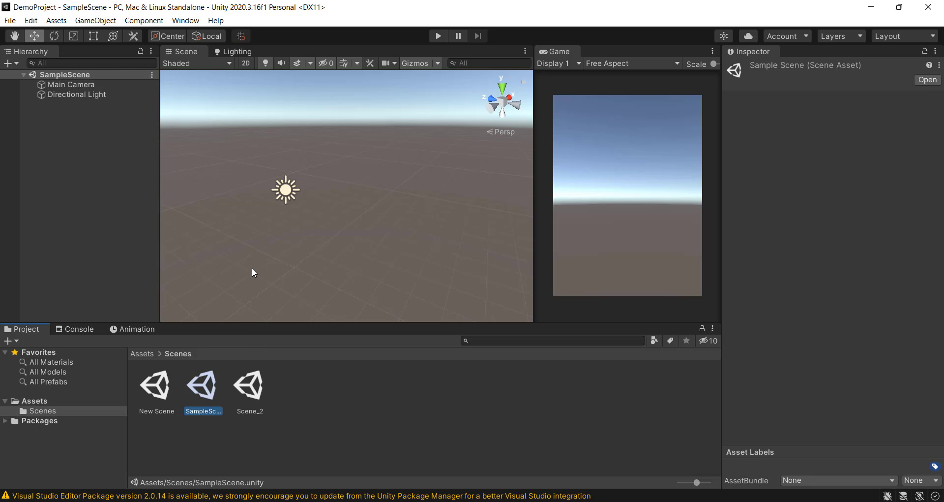
double_click(260, 385)
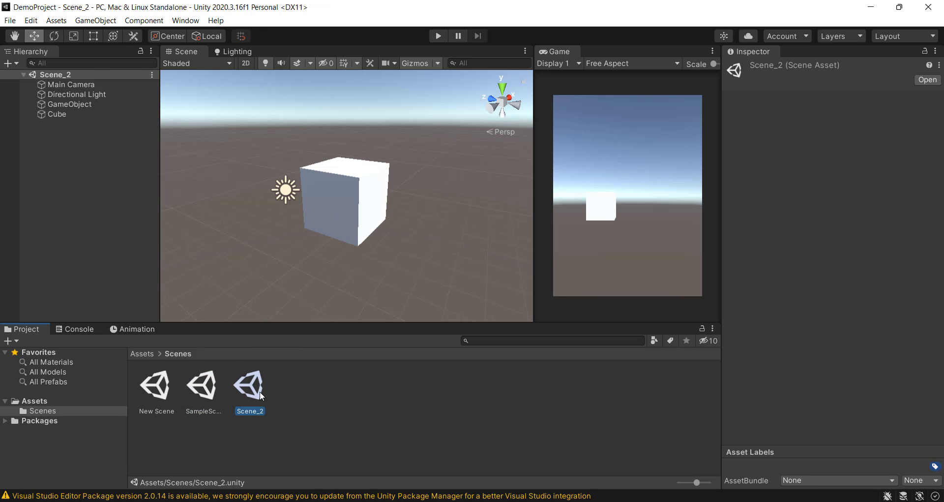
left_click(389, 191)
key("f")
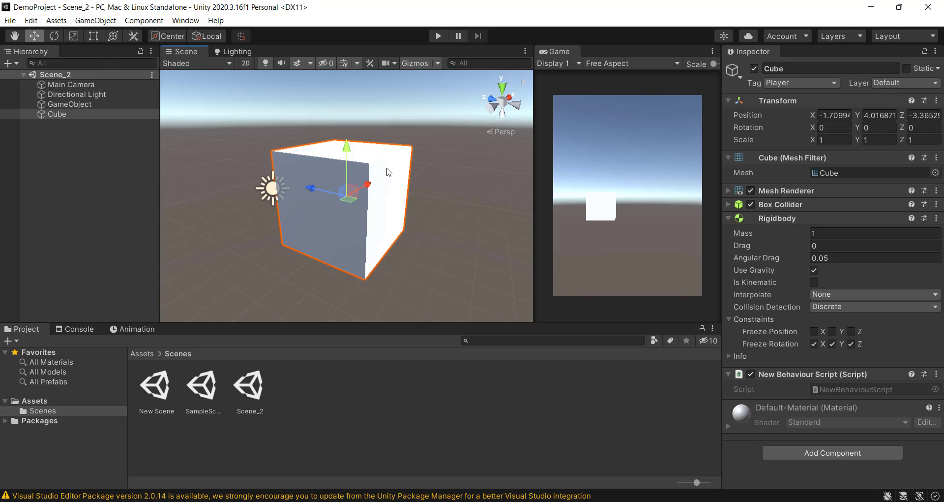
Create a new folder named Prefabs in the Assets folder.
left_click(142, 353)
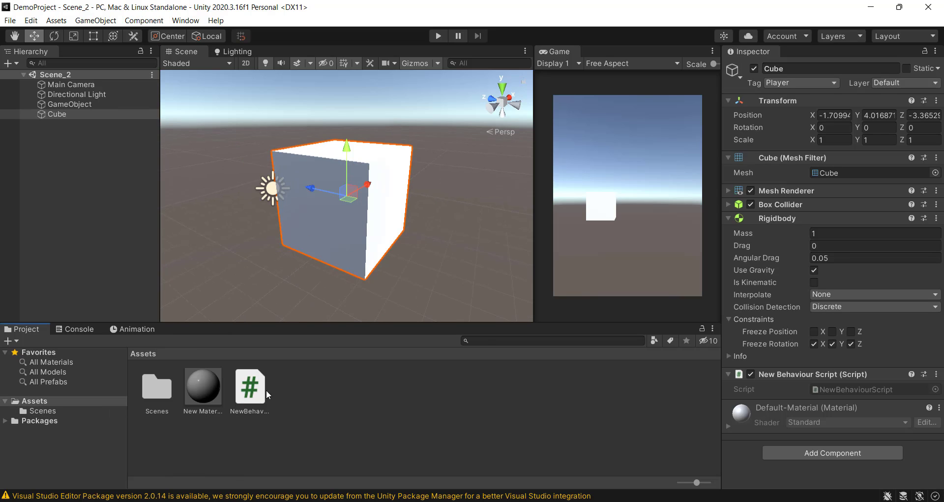
right_click(312, 394)
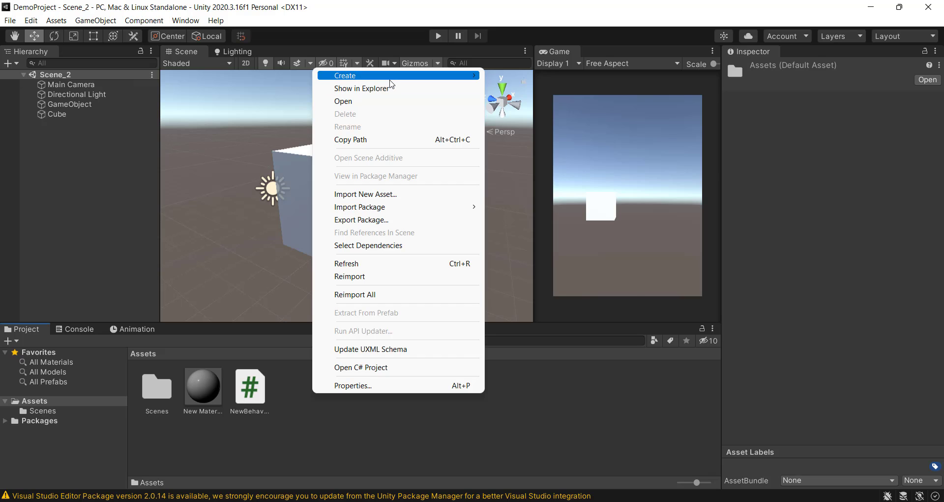
mouse_move(433, 75)
left_click(512, 49)
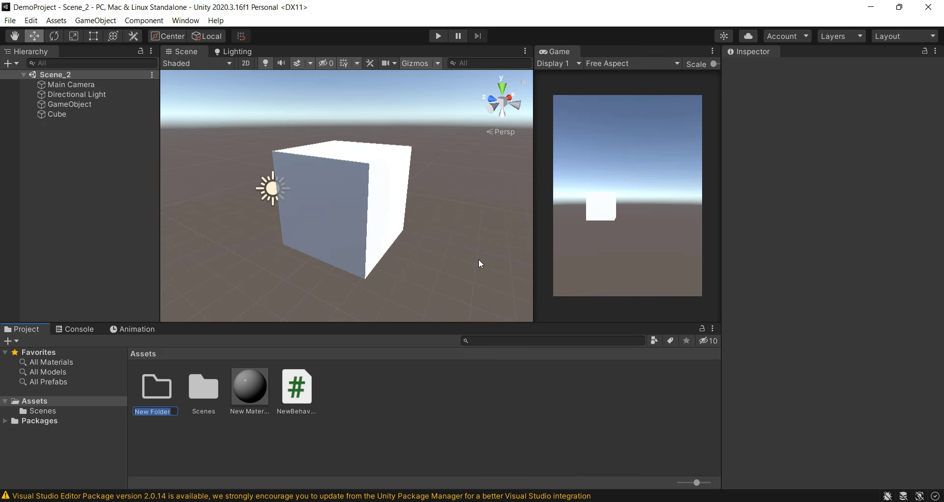
type("Fo")
key("BackSpace")
key("BackSpace")
type("Ore")
key("BackSpace")
key("BackSpace")
key("BackSpace")
type("P")
type("raf")
key("BackSpace")
key("BackSpace")
type("efabs")
key("Return")
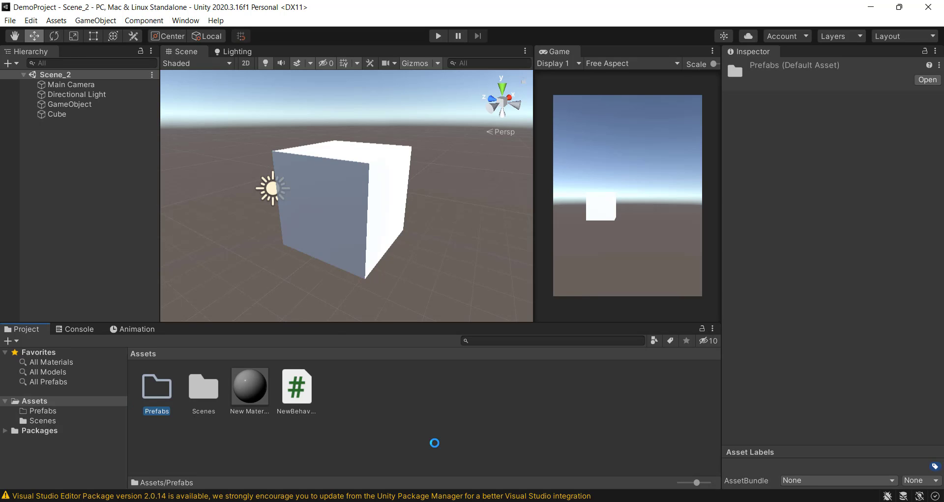
Make a prefab of the Scene_2 cube inside the Prefabs folder.
double_click(155, 390)
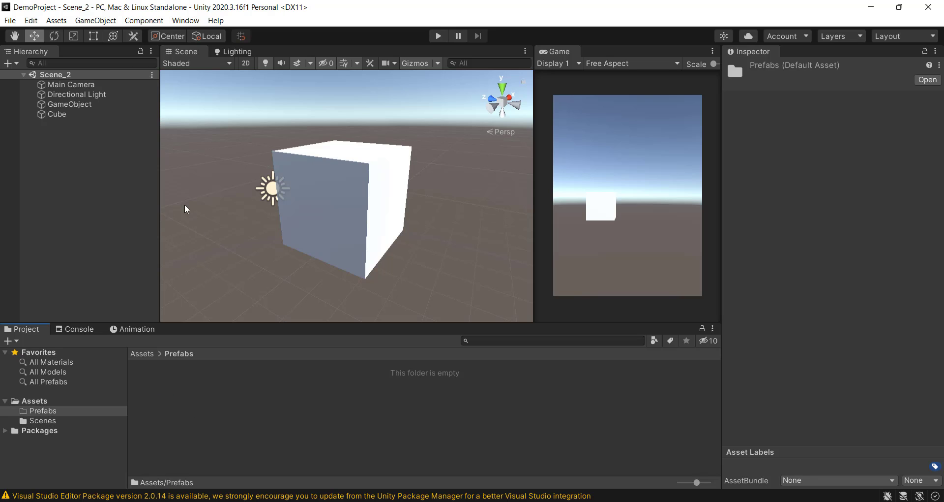
left_click(328, 197)
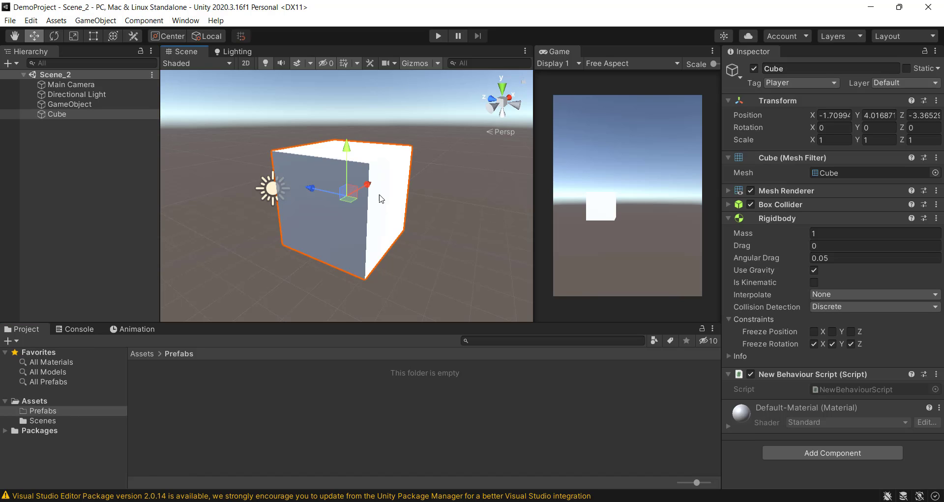
left_click(56, 115)
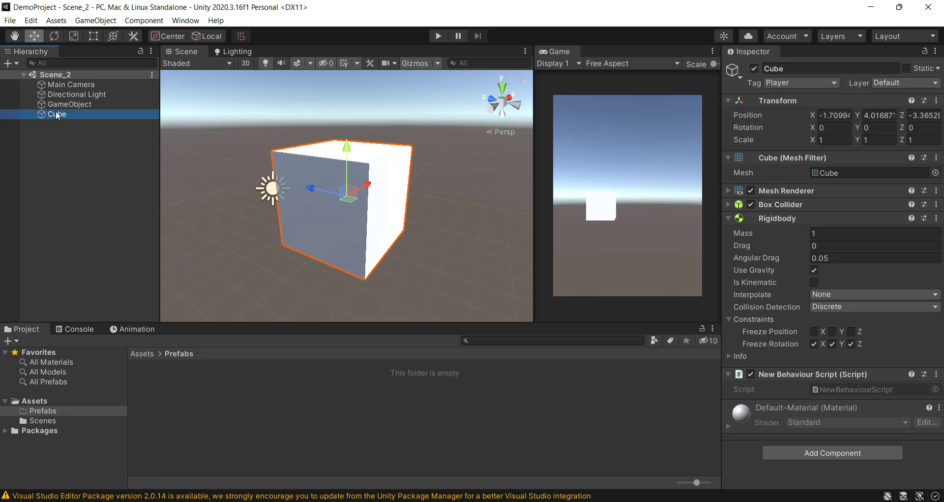
left_click_drag(57, 116, 176, 393)
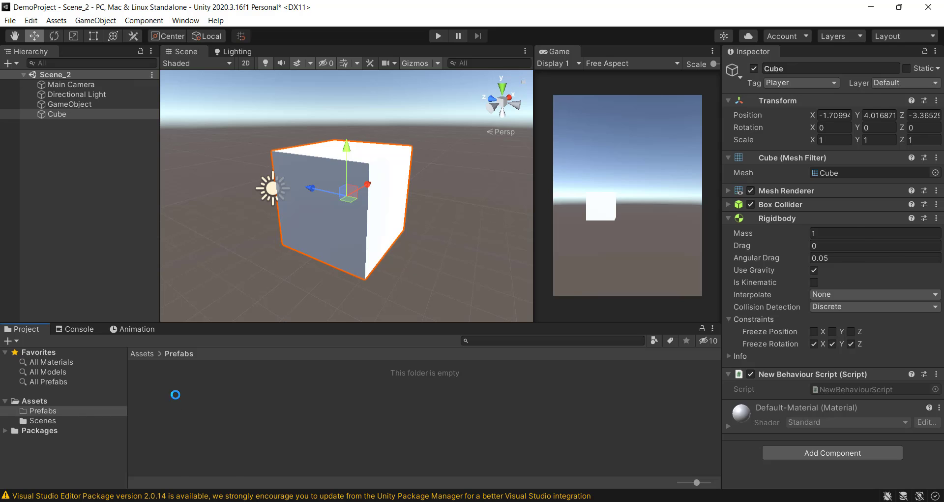
left_click(319, 300)
left_click(169, 378)
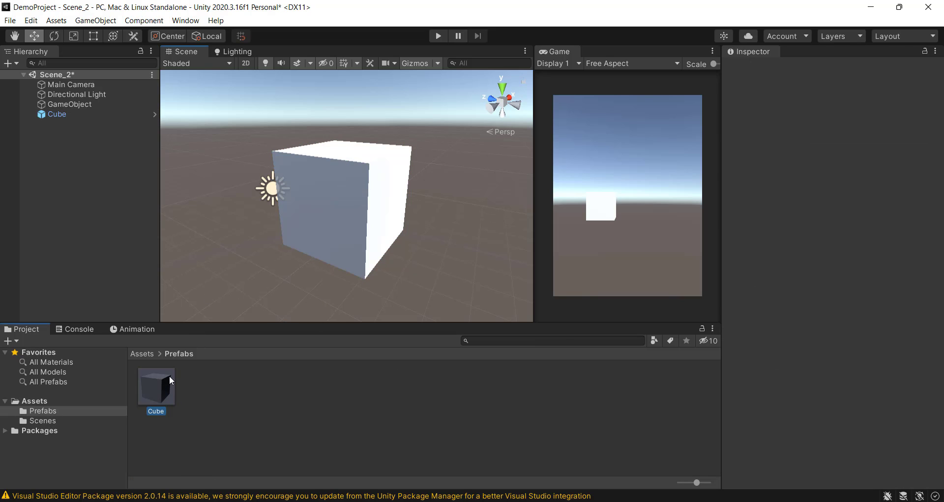
Delete the cube instance from Scene_2, keeping its prefab asset.
left_click(424, 180)
left_click(389, 189)
key("Delete")
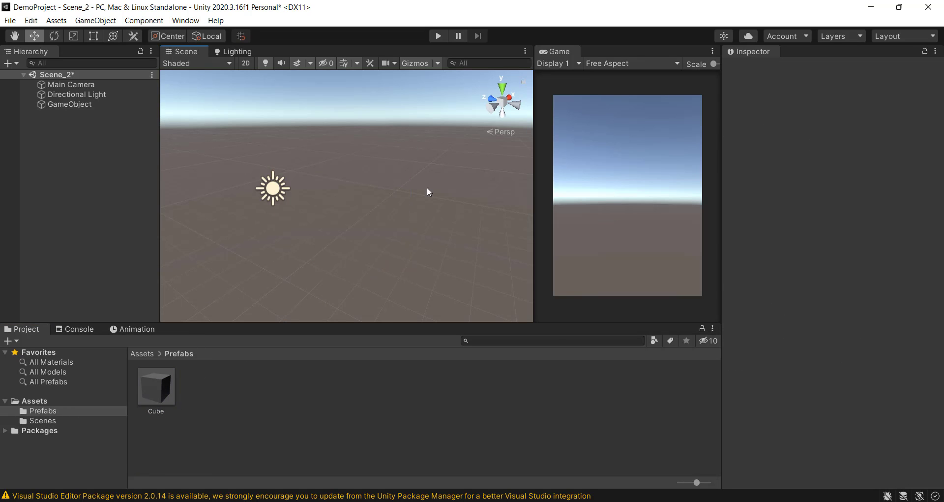
Place four instances of the Cube prefab at different spots in Scene_2 and save the scene.
left_click_drag(143, 403, 336, 147)
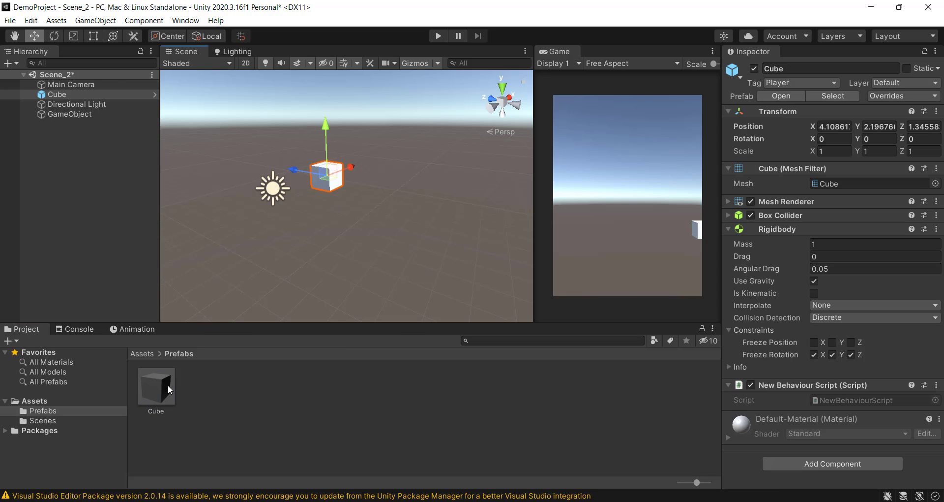
left_click_drag(168, 386, 443, 258)
left_click_drag(165, 383, 435, 200)
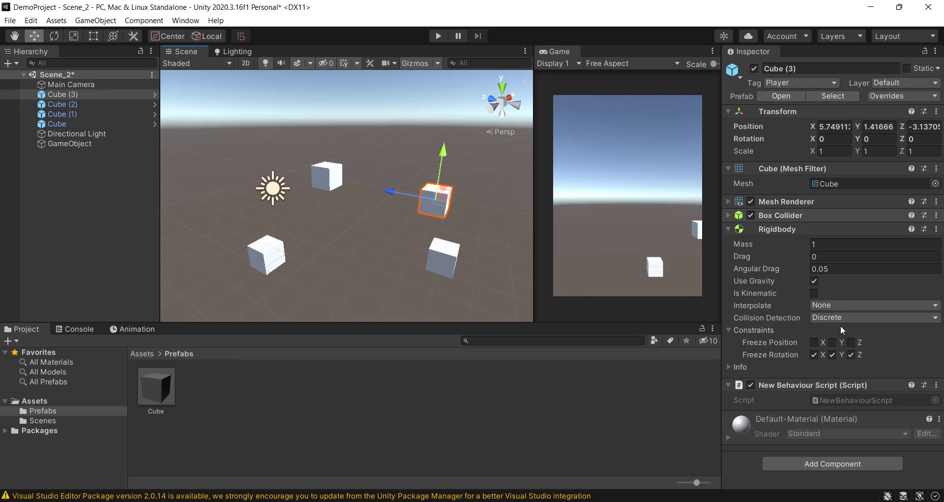
left_click(338, 175)
left_click(272, 269)
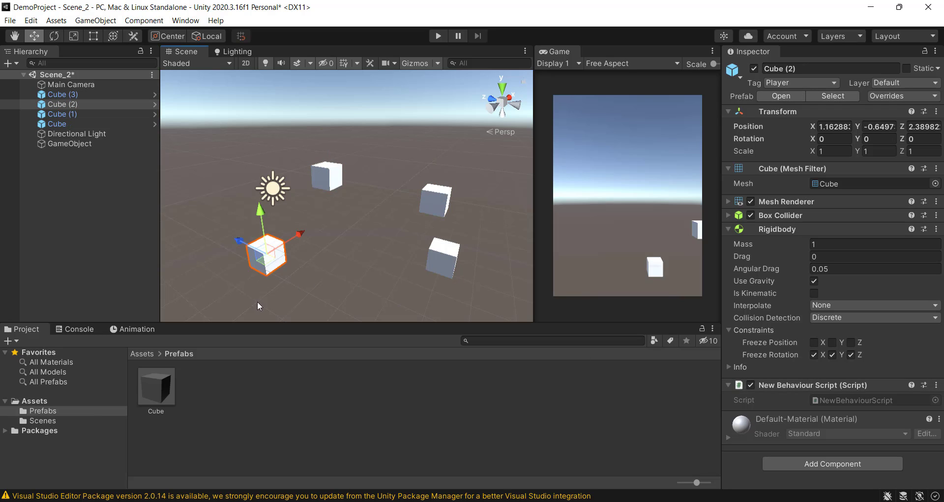
key("ctrl+s")
Open New Scene and place three instances of the Cube prefab from the Prefabs folder in it.
left_click(141, 353)
double_click(205, 390)
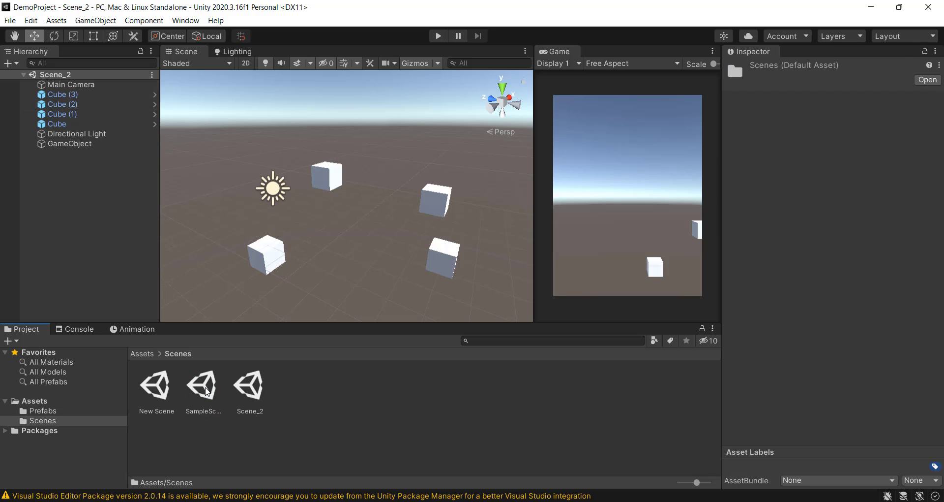
double_click(160, 389)
left_click(147, 355)
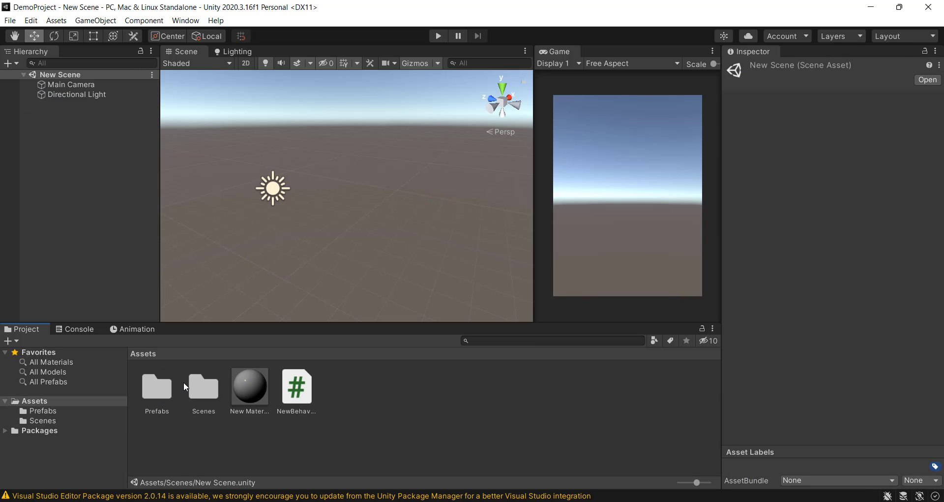
double_click(167, 386)
left_click_drag(157, 386, 382, 224)
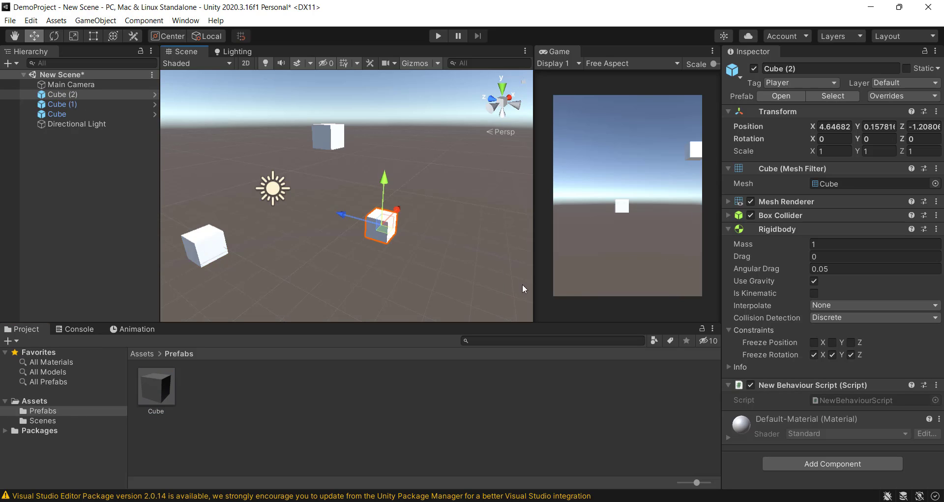
Delete the Cube (2) and Cube instances from New Scene, and select the Cube prefab asset.
key("Delete")
left_click(326, 134)
key("Delete")
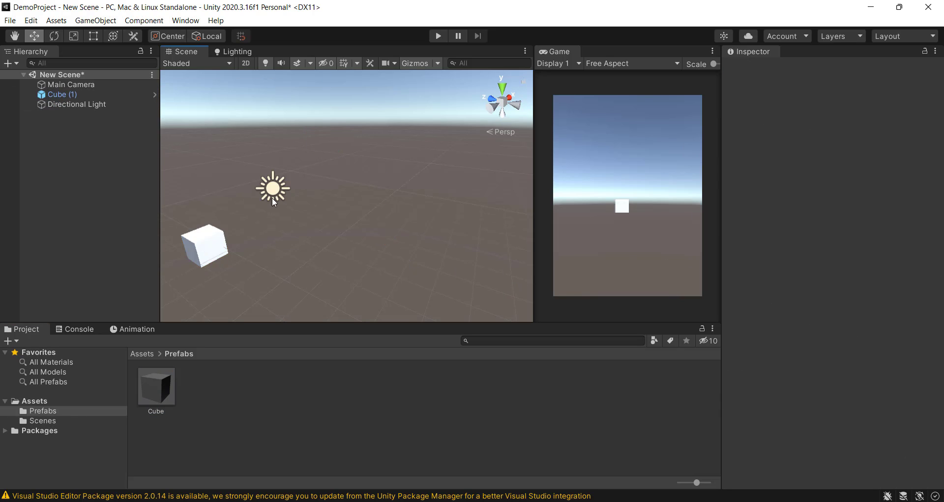
left_click(162, 381)
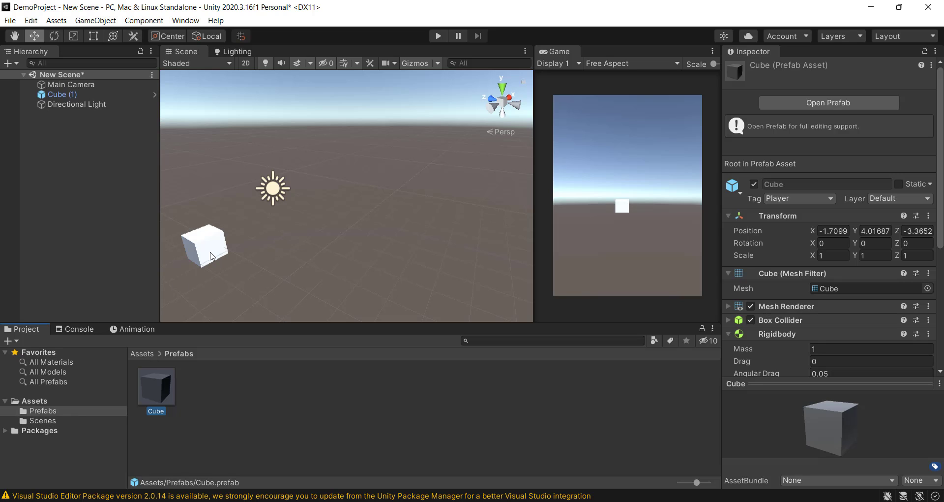
Open Scene_2 from the Scenes folder, saving the changes made to New Scene.
left_click(144, 350)
left_click(178, 379)
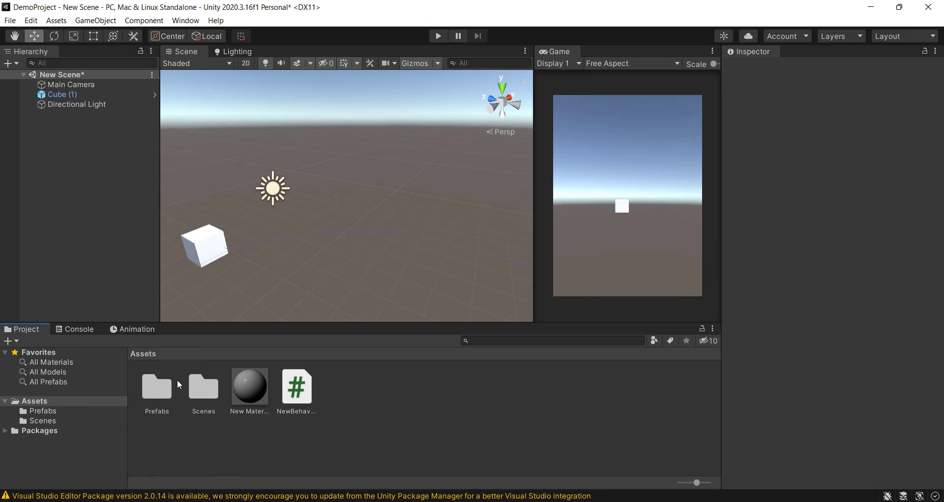
double_click(203, 387)
left_click(250, 386)
double_click(260, 382)
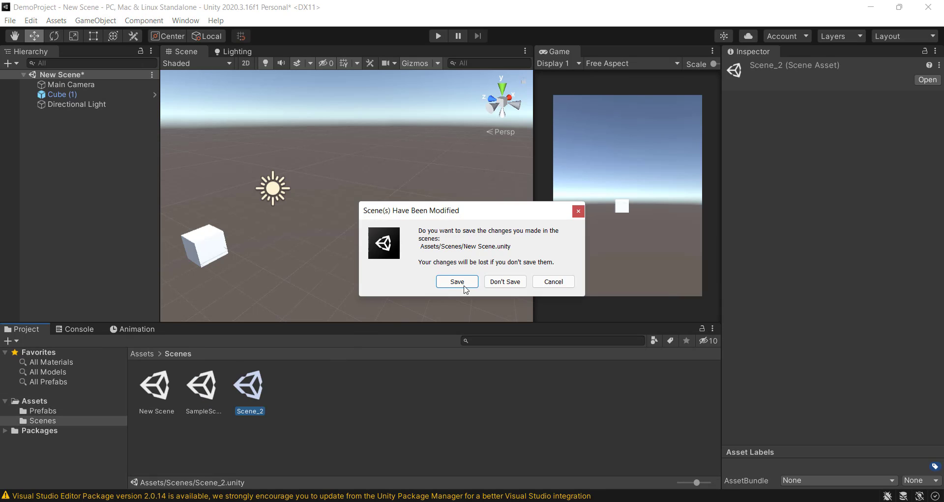
left_click(467, 280)
scroll(391, 257, "down", 2)
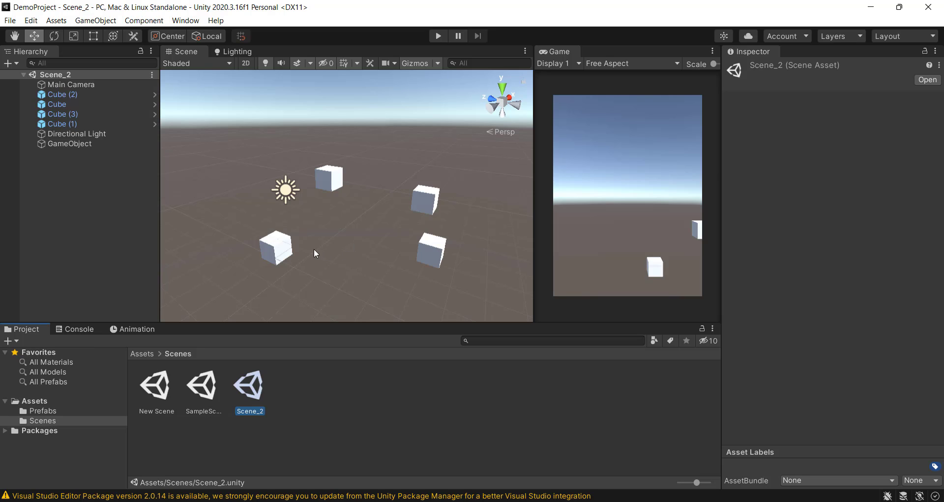
Raise the Cube (2) instance in Scene_2 to a Y position of 1.25.
left_click(292, 252)
scroll(418, 207, "up", 2)
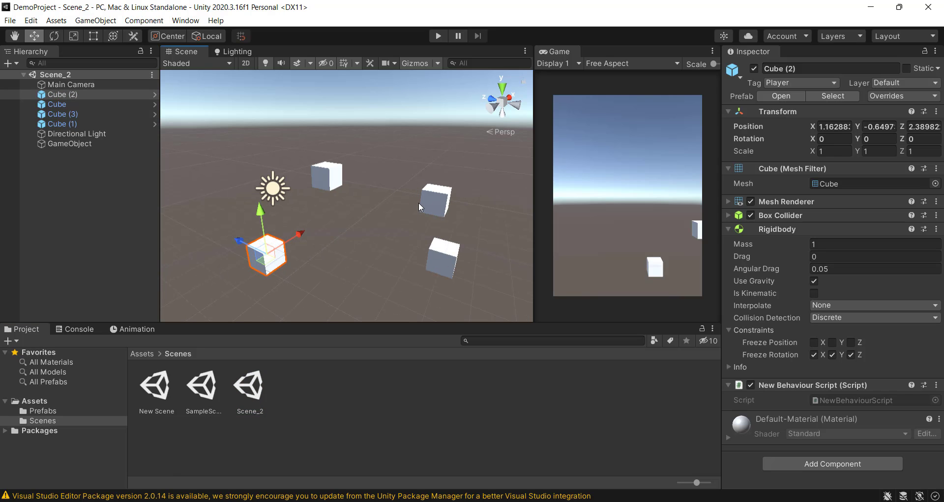
right_click_drag(366, 210, 399, 200)
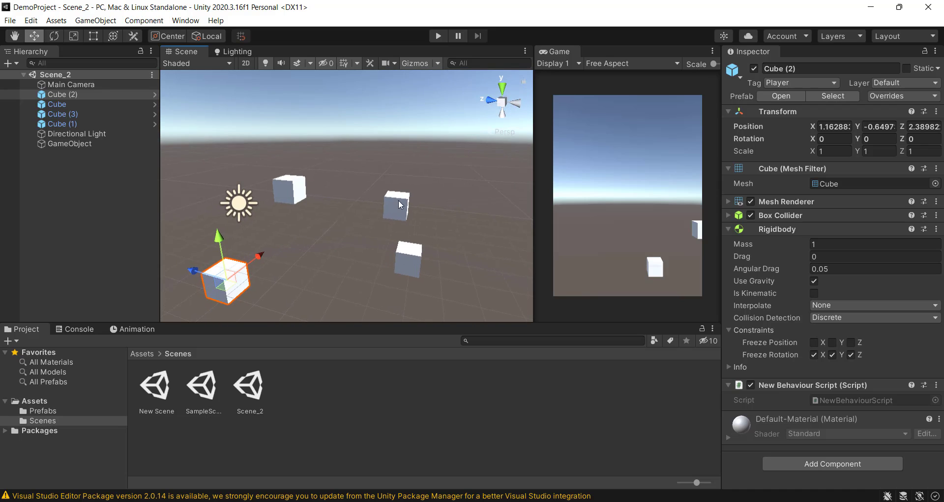
right_click_drag(314, 237, 293, 211)
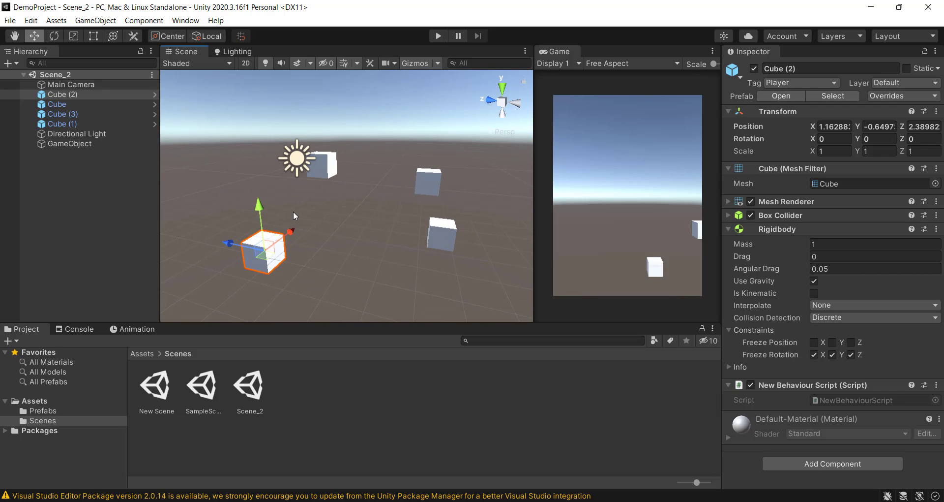
left_click(266, 201)
left_click(263, 252)
left_click_drag(259, 209, 259, 137)
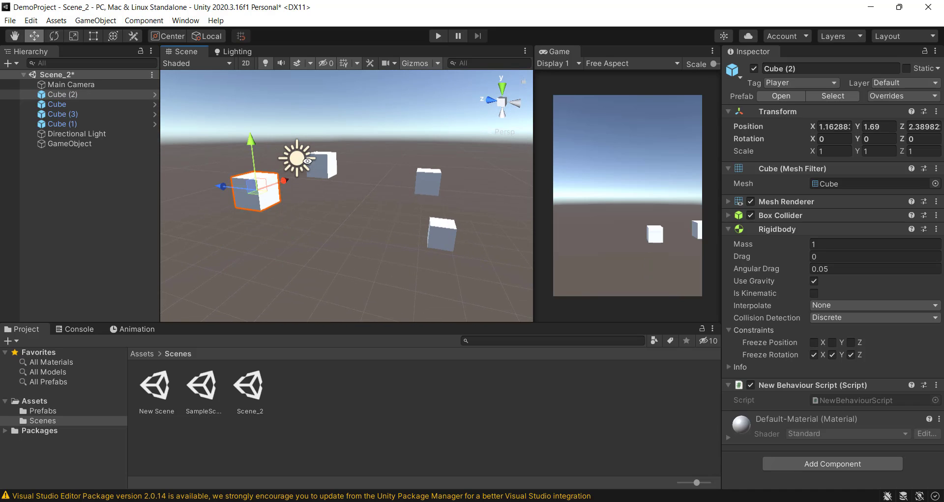
right_click_drag(308, 161, 202, 181)
middle_click_drag(202, 182, 163, 187)
scroll(416, 156, "down", 3)
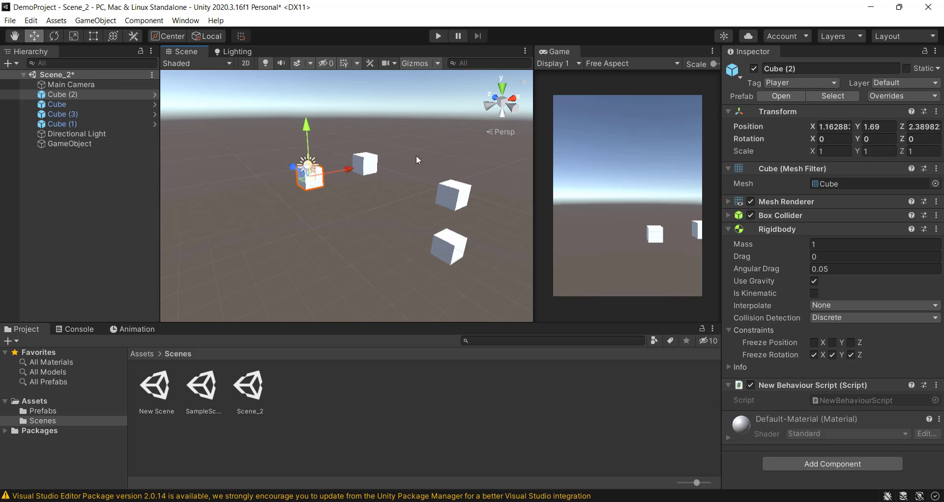
right_click_drag(416, 155, 343, 129)
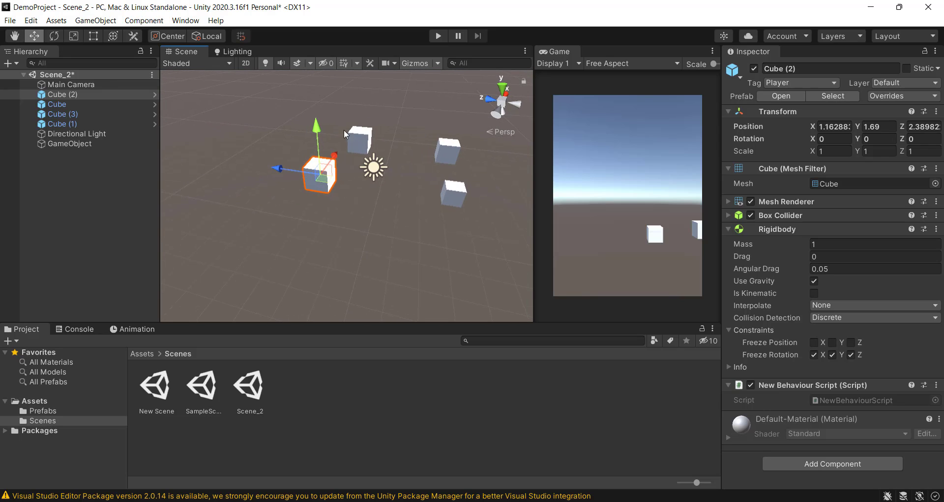
left_click_drag(317, 131, 319, 142)
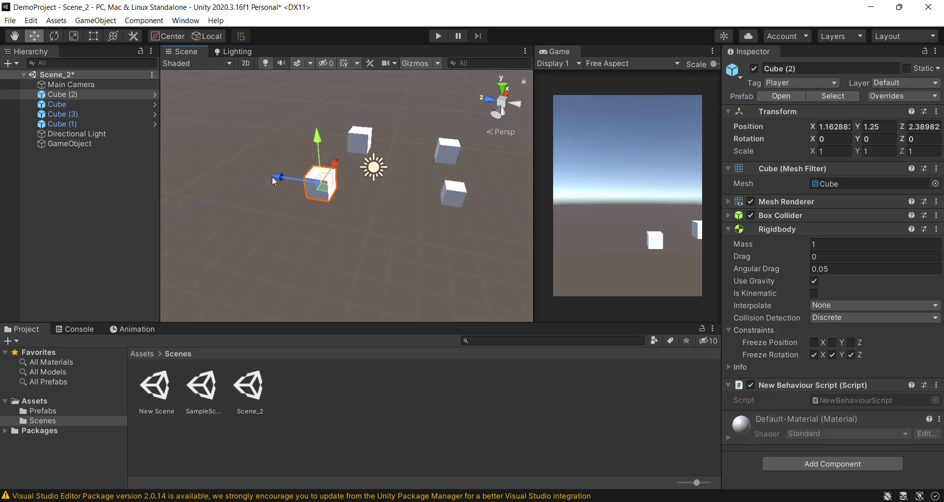
Stretch the Cube (2) instance to a scale of about 1.3 in X and 3.28 in Z.
key("r")
left_click_drag(278, 178, 282, 137)
left_click(366, 133)
key("ctrl+z")
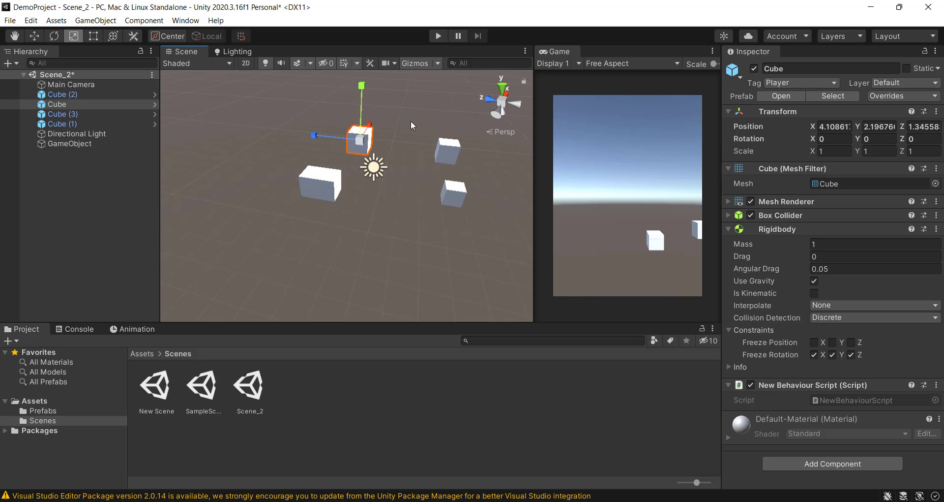
key("w")
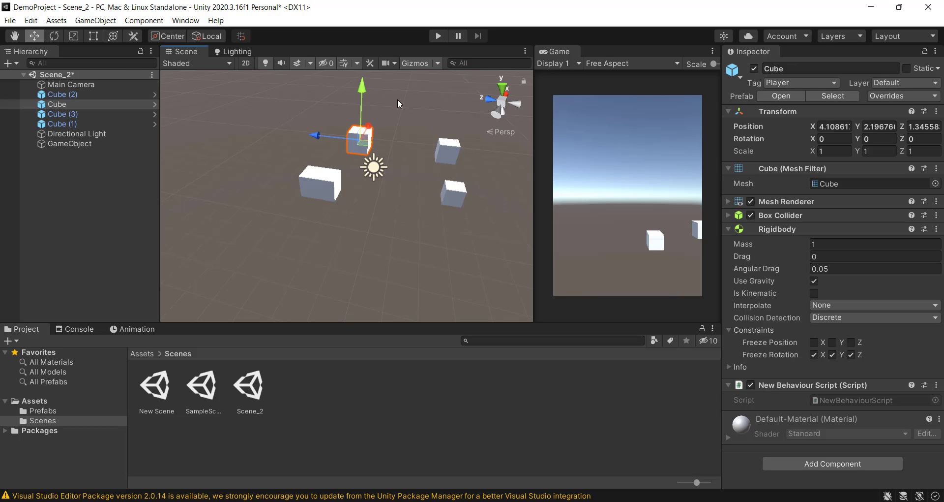
left_click(319, 183)
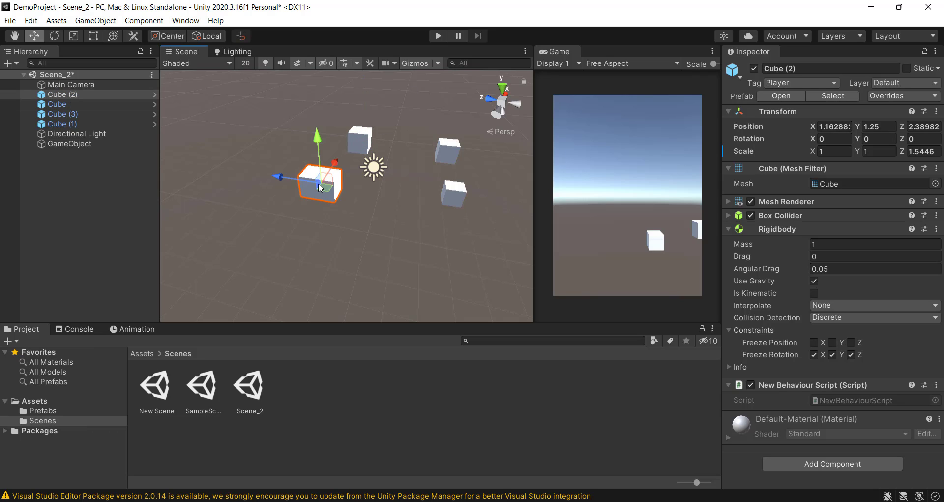
key("r")
left_click_drag(276, 176, 222, 156)
left_click_drag(337, 162, 344, 153)
key("w")
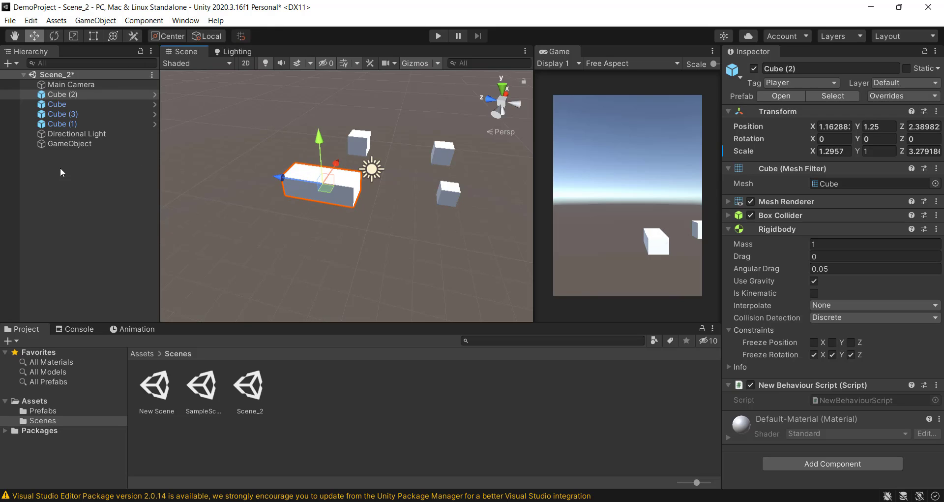
Apply all overrides of the Cube (2) instance to the Cube prefab.
left_click(910, 100)
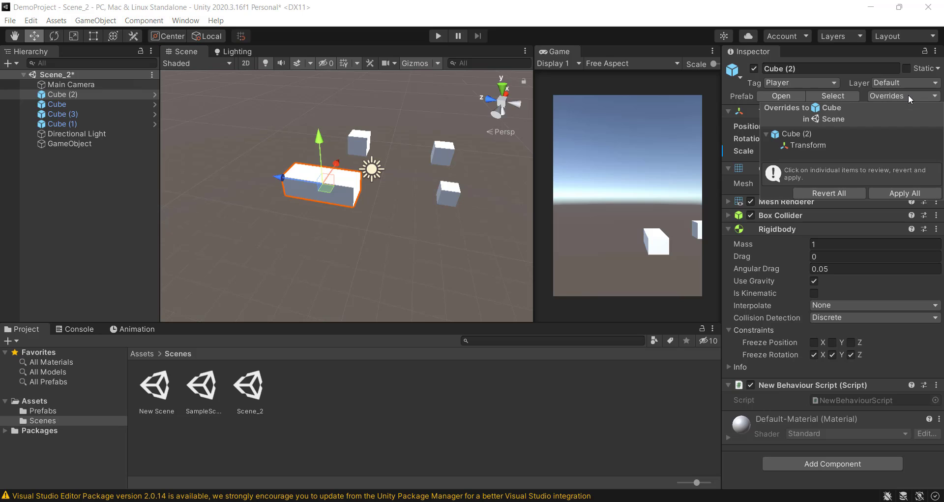
left_click(890, 194)
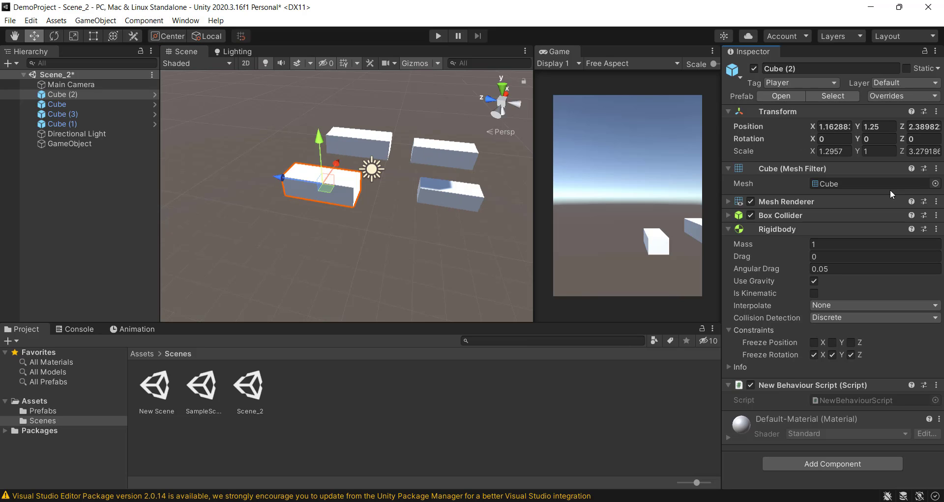
middle_click_drag(370, 169, 283, 178)
right_click_drag(282, 179, 251, 152)
Shorten the instance named Cube along Z to a scale of about 1.76.
left_click(369, 158)
left_click(338, 186)
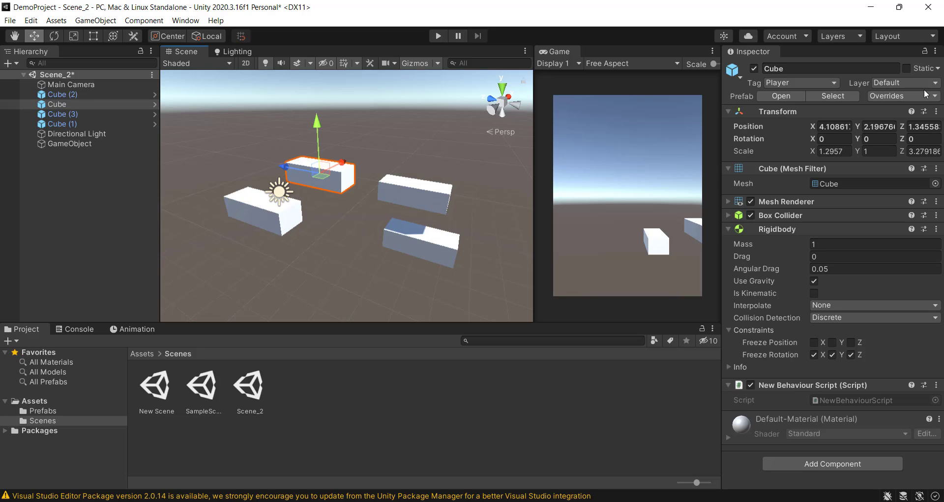
key("r")
left_click_drag(309, 168, 324, 172)
left_click(896, 96)
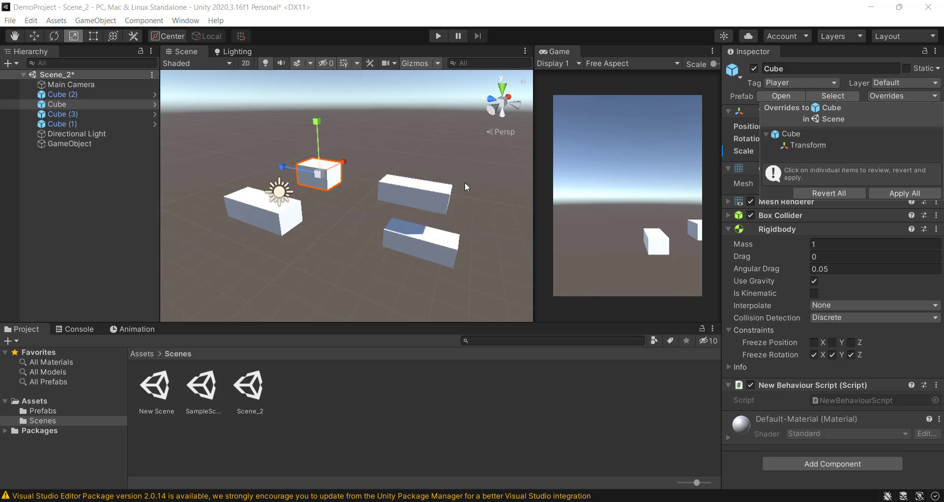
left_click(404, 155)
left_click(334, 179)
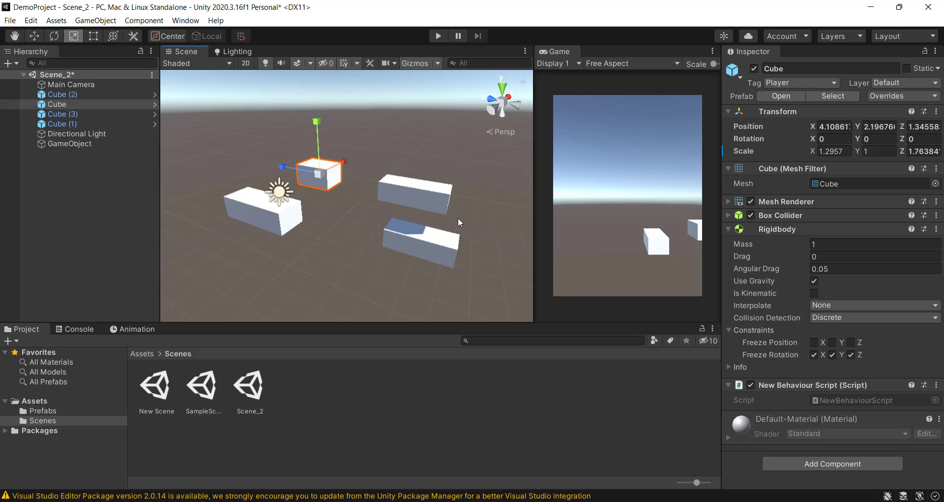
Apply all overrides of the shortened Cube instance to the prefab and clear the selection.
left_click(893, 96)
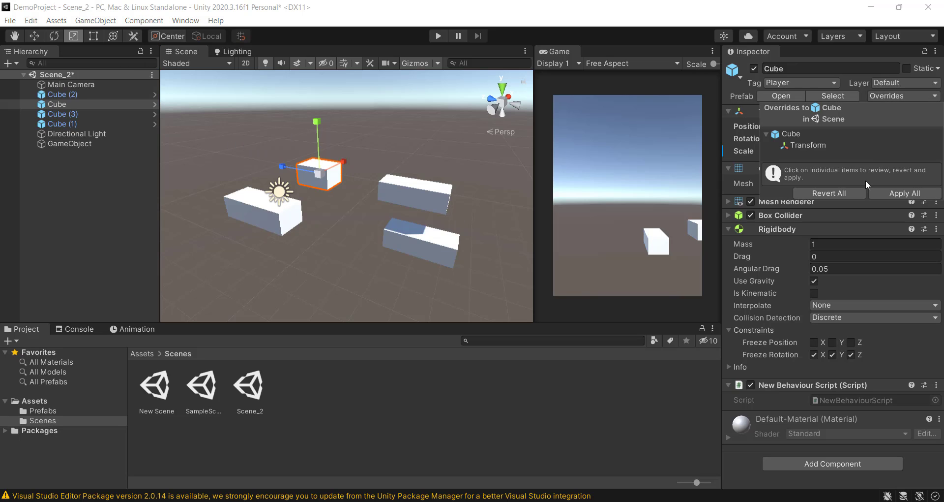
left_click(903, 192)
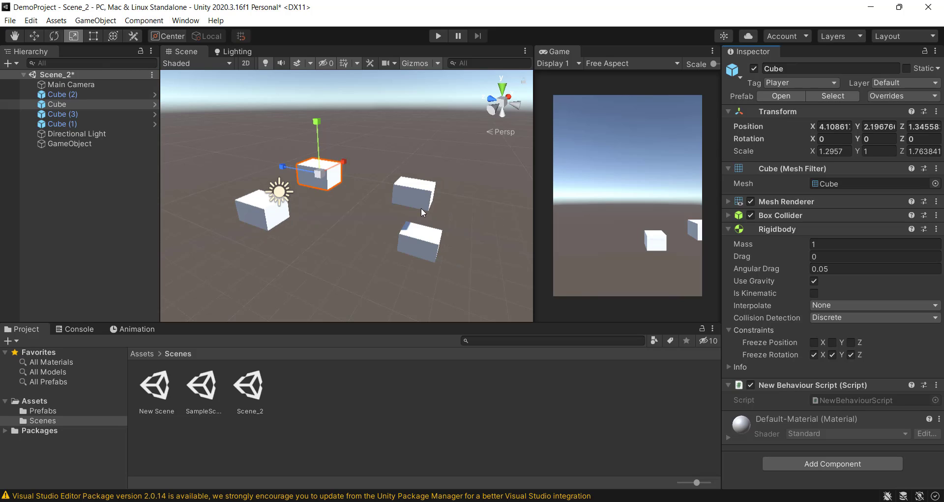
left_click(462, 205)
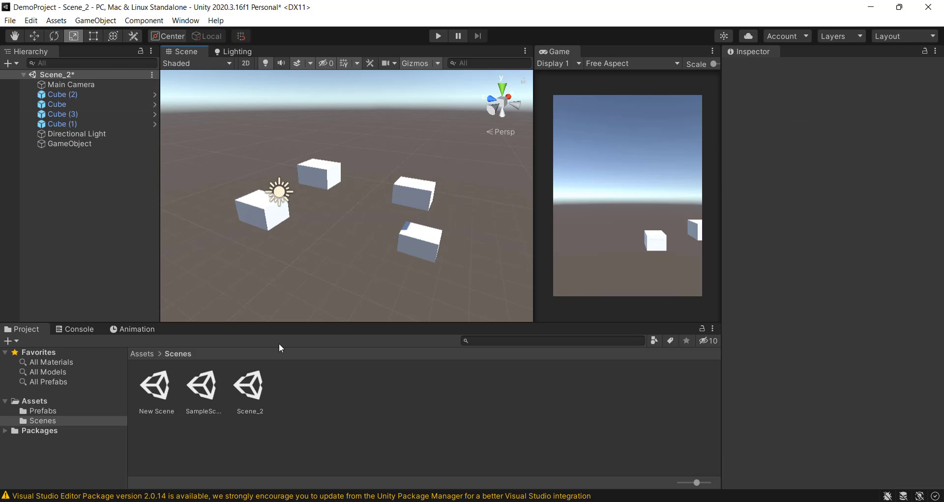
Open the Cube prefab from the Prefabs folder for editing, activate the Move tool and frame the cube.
left_click(136, 354)
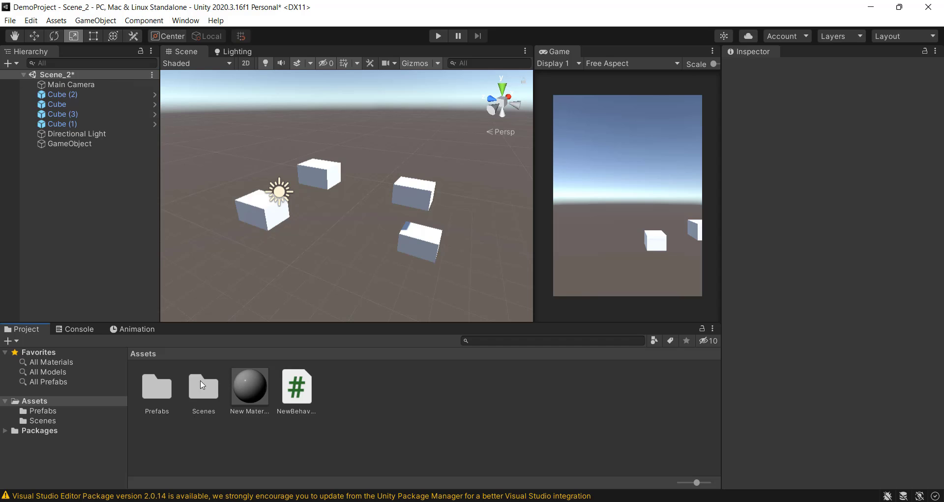
double_click(157, 387)
double_click(160, 393)
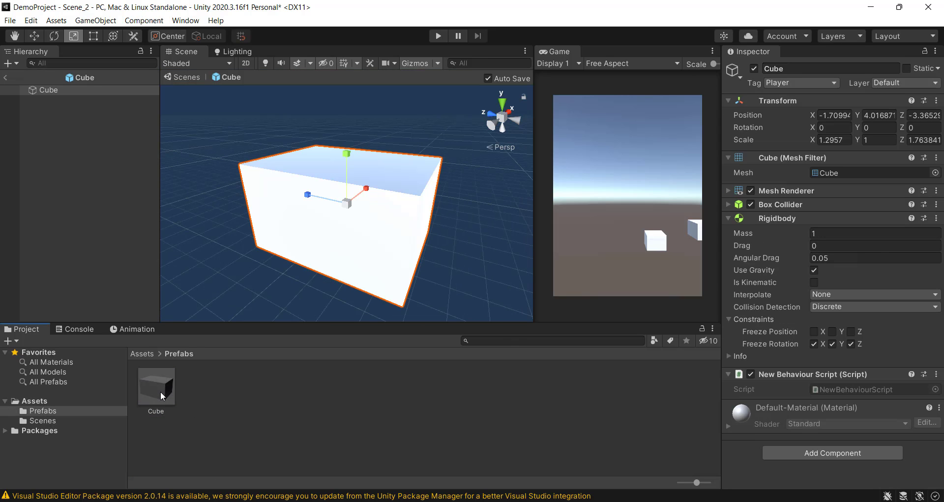
scroll(378, 213, "down", 2)
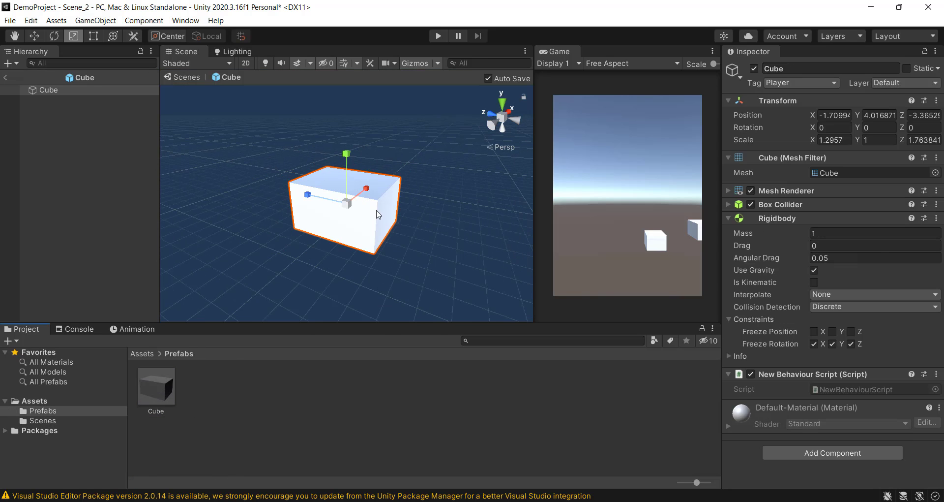
key("w")
left_click_drag(378, 214, 477, 173, "alt")
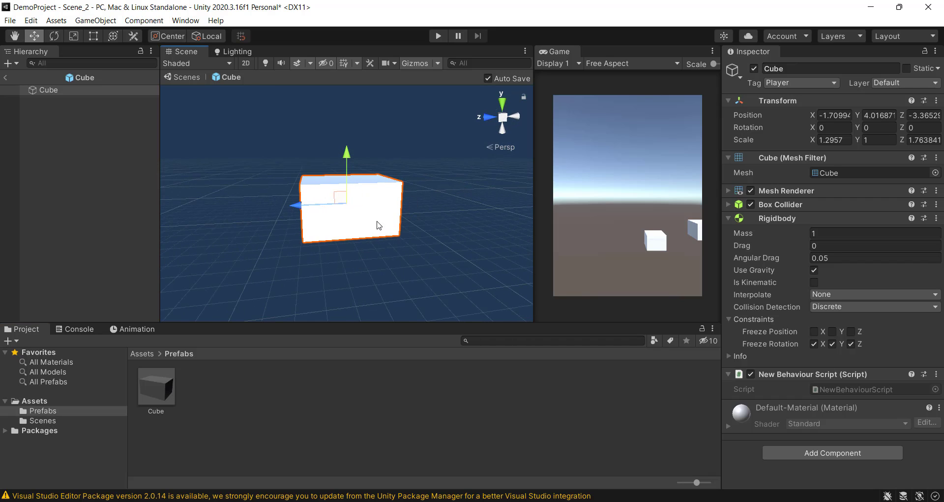
key("f")
scroll(403, 200, "down", 5)
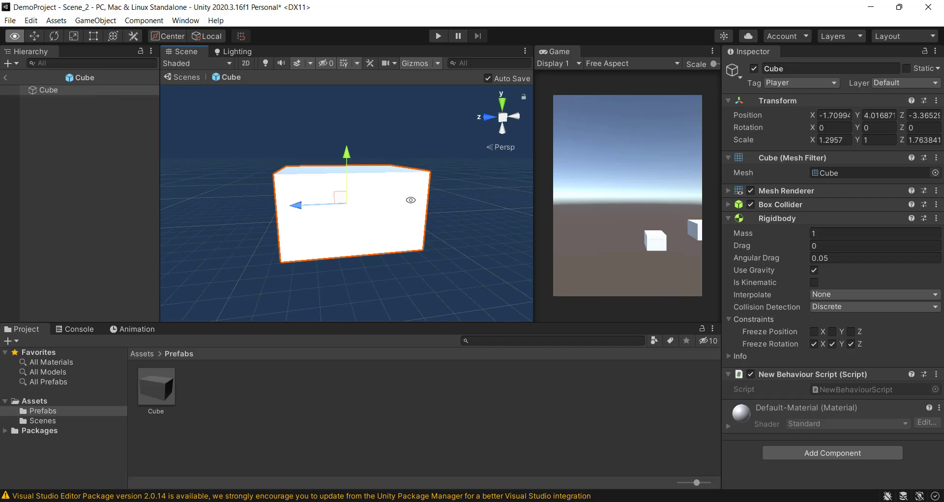
Stretch the prefab cube to a scale of about 4.25 along Z and about 2.28 along Y.
scroll(411, 200, "down", 3)
key("r")
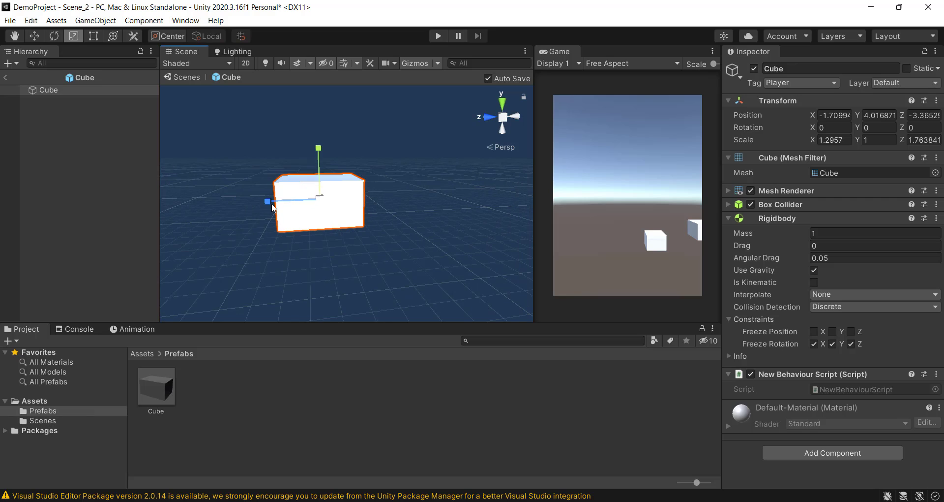
left_click_drag(273, 206, 191, 202)
key("w")
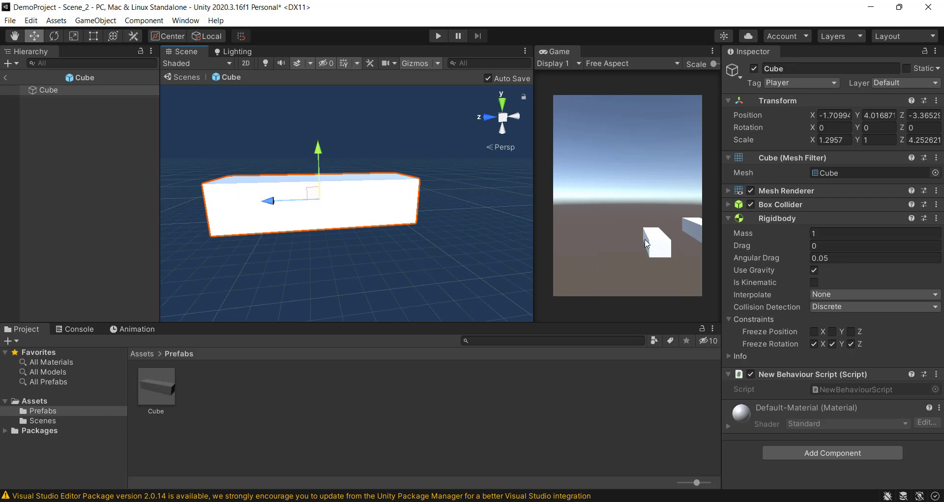
key("r")
left_click_drag(319, 150, 320, 103)
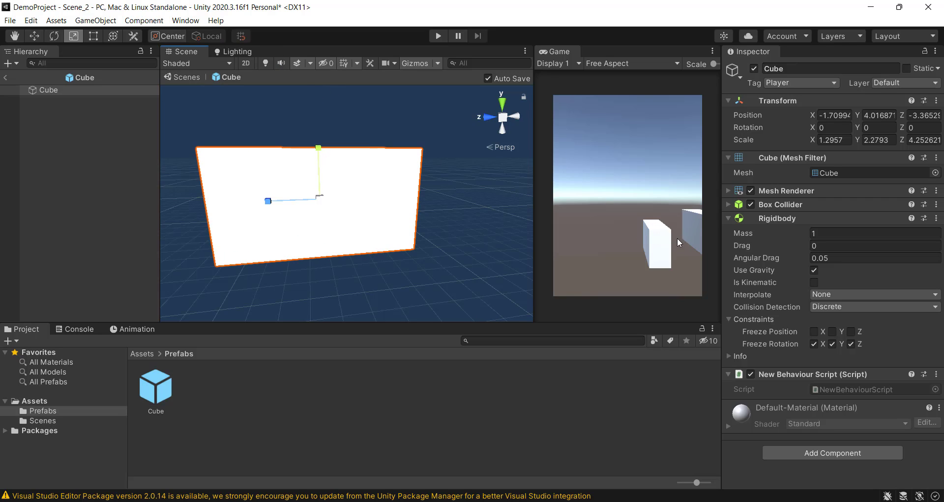
Try further scaling of the prefab cube along Y and Z, undo all its scale changes and reactivate the Move tool.
left_click_drag(319, 148, 614, 253)
left_click_drag(268, 201, 336, 217)
key("ctrl+z")
key("ctrl+z")
key("ctrl+z")
key("ctrl+z")
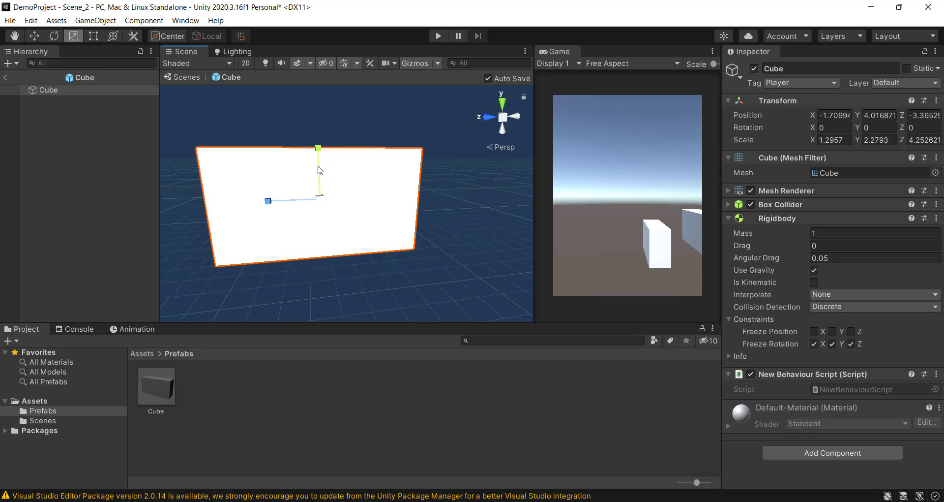
key("w")
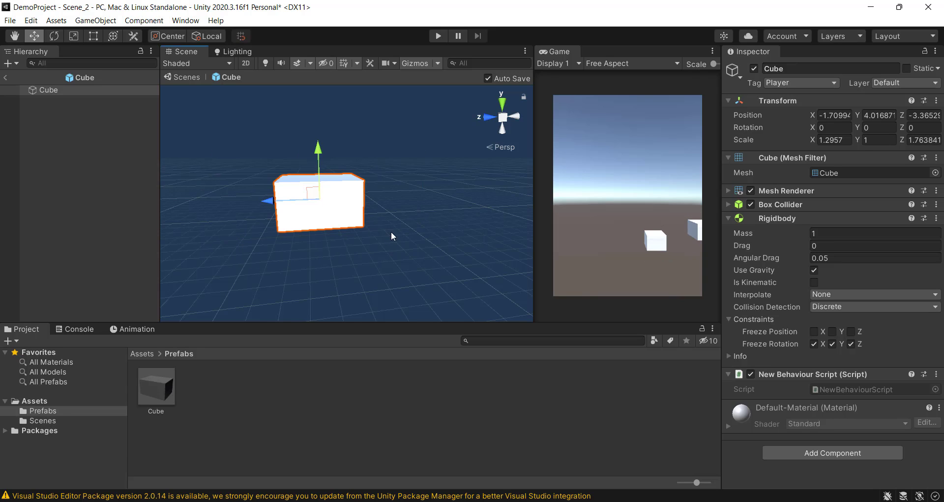
Leave prefab editing to return to Scene_2 and select the instance named Cube.
left_click(6, 77)
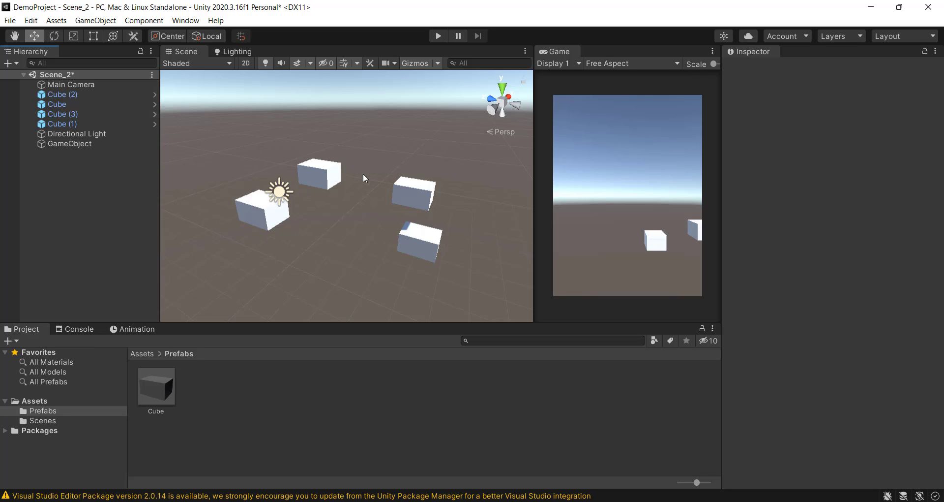
left_click(306, 172)
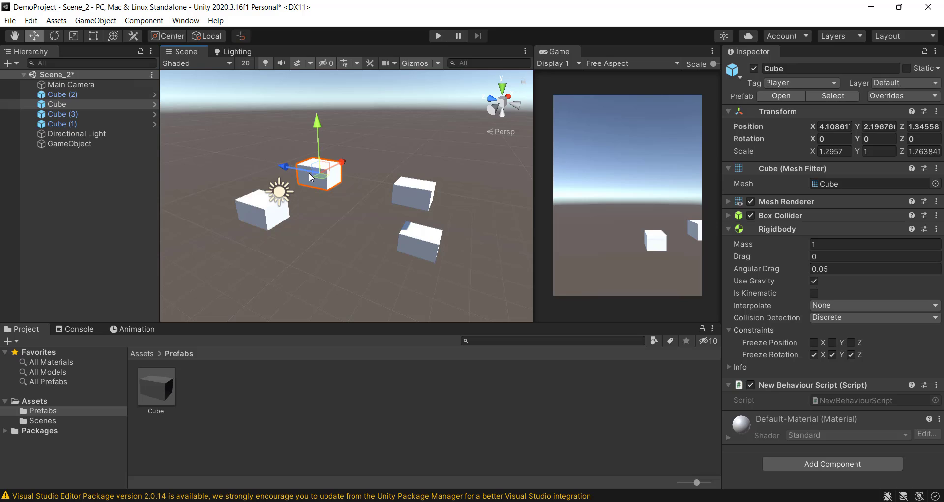